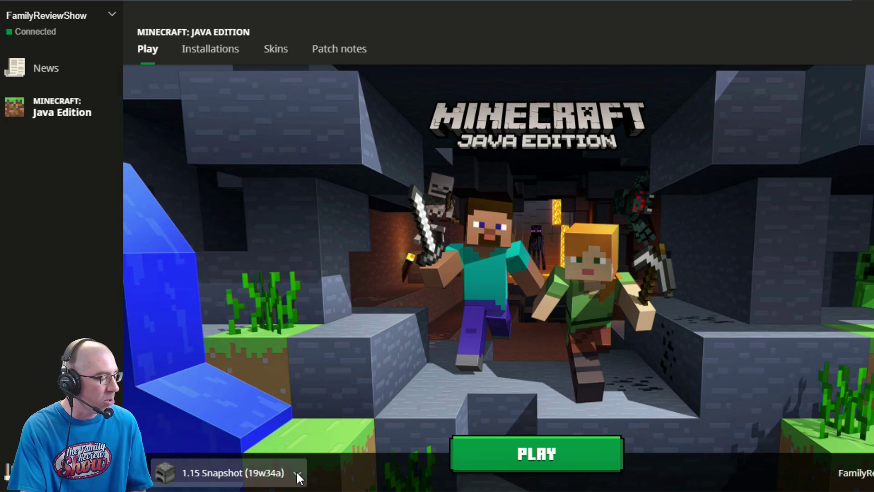
Look through the installed game versions available to play in the launcher, from the 1.15 Snapshot to Spigot
click(296, 470)
scroll(235, 412, down, 1)
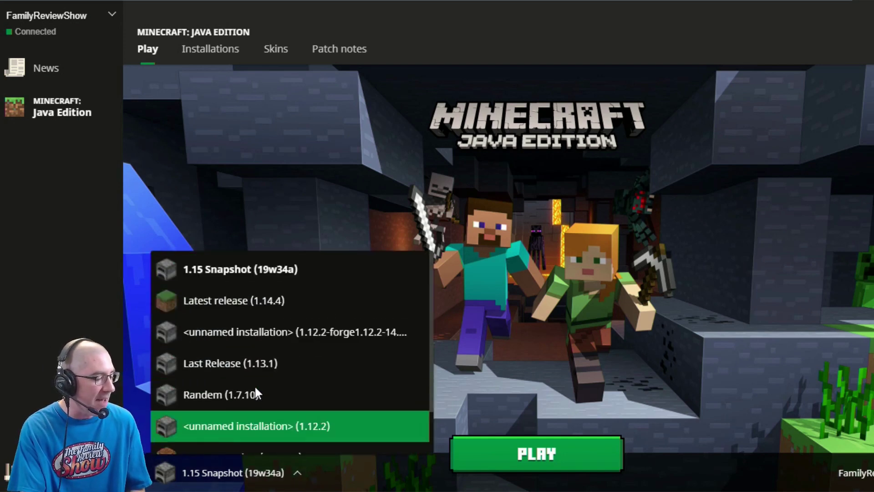
scroll(245, 396, up, 1)
scroll(261, 376, down, 1)
scroll(262, 379, up, 1)
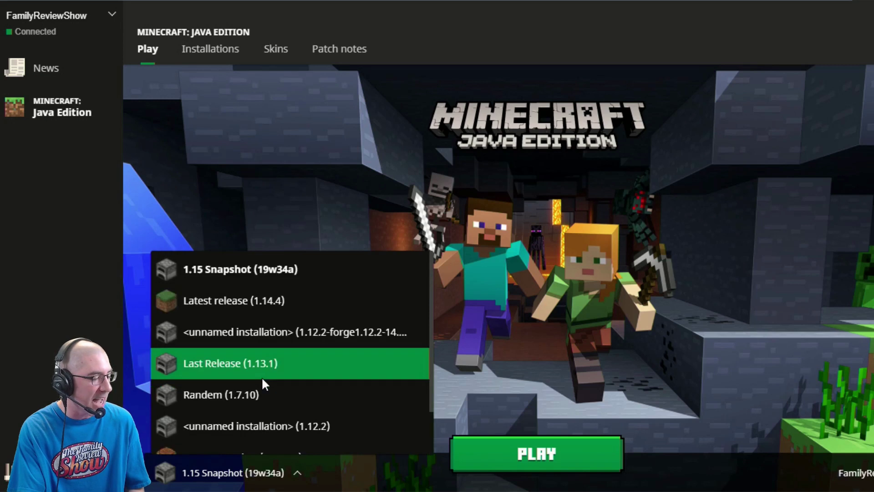
scroll(288, 342, down, 1)
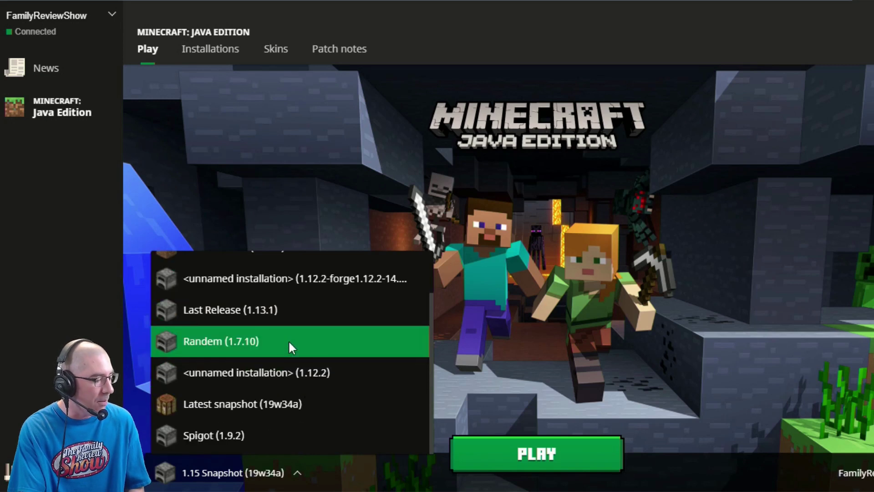
scroll(287, 364, up, 1)
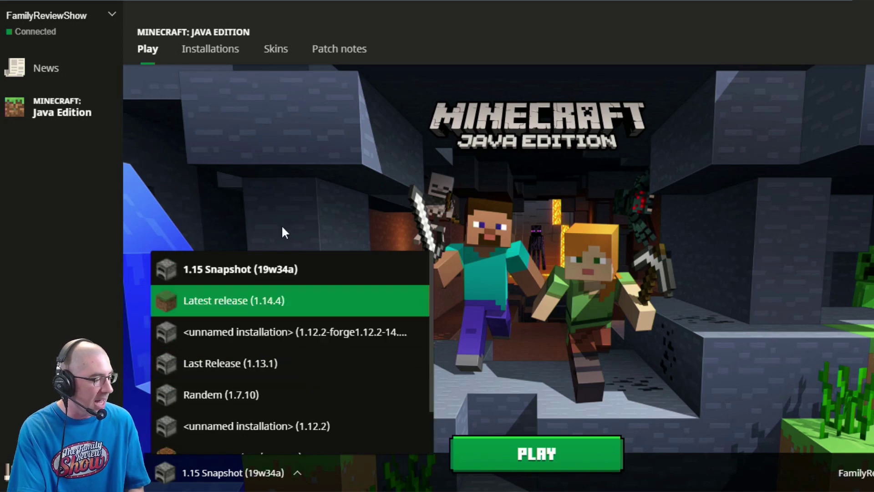
Start a new Java Edition installation and choose release 1.12.2 as its version
click(210, 51)
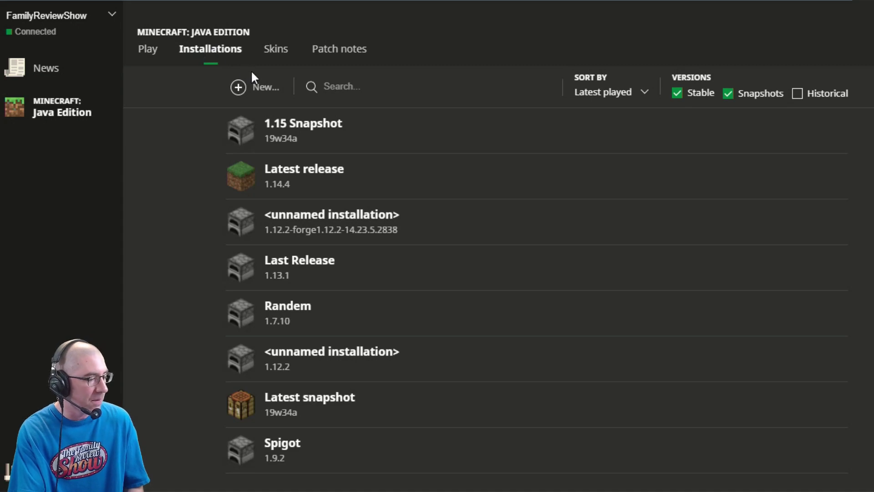
click(257, 92)
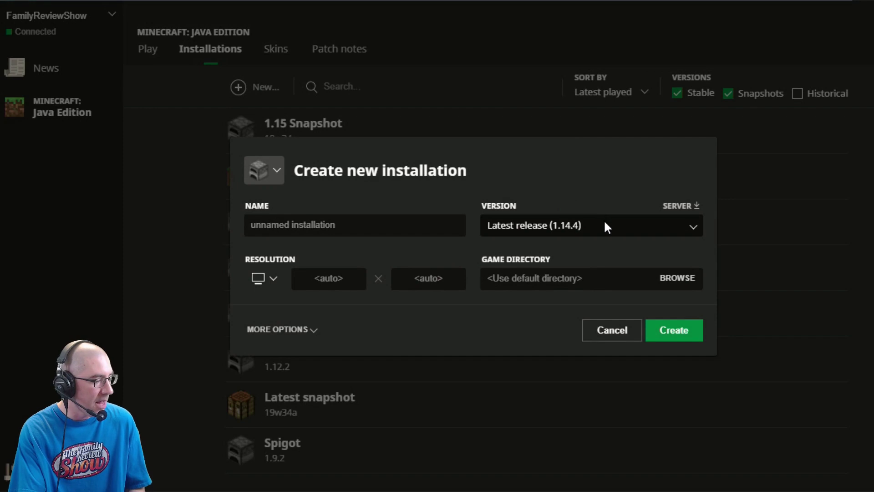
click(604, 221)
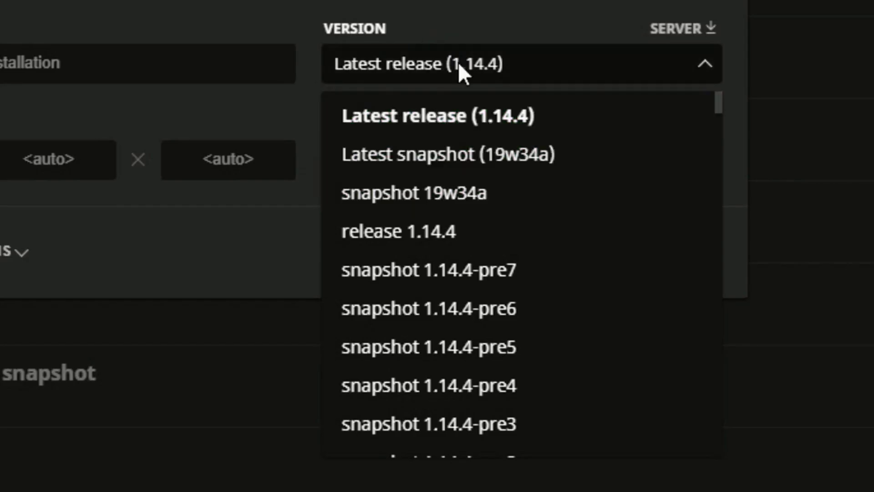
scroll(523, 223, down, 10)
scroll(528, 223, down, 20)
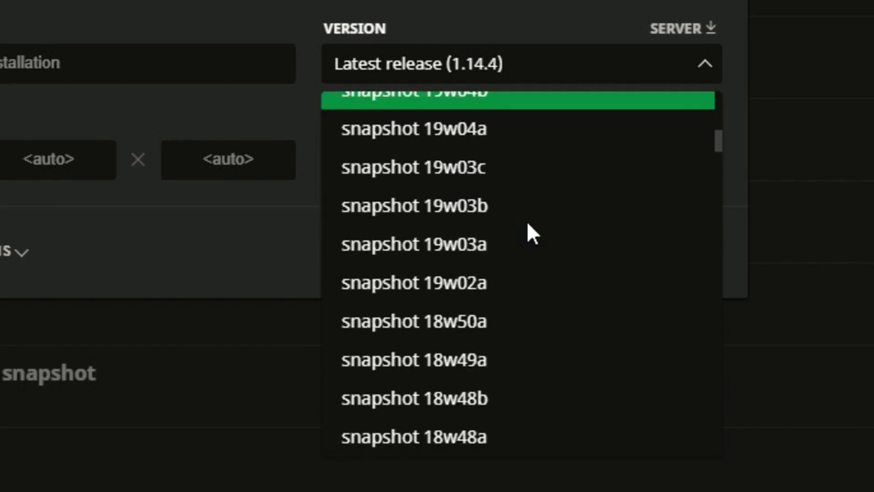
scroll(527, 223, down, 20)
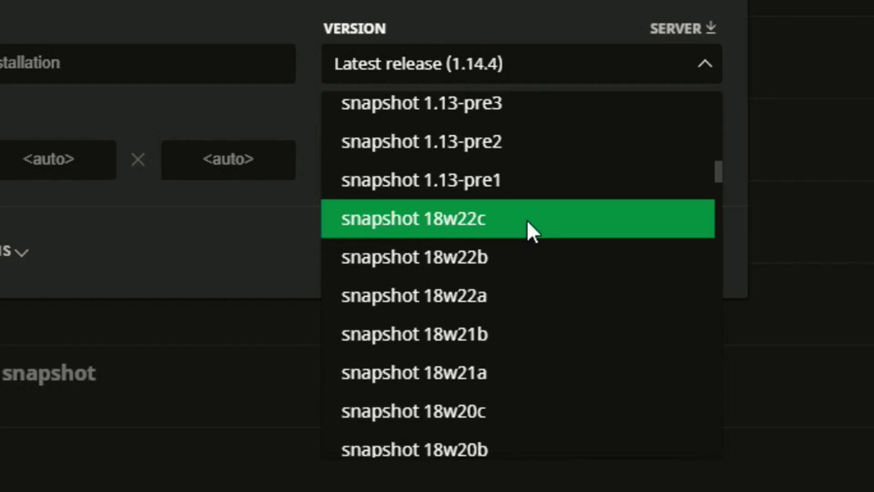
scroll(526, 219, down, 15)
scroll(526, 218, up, 7)
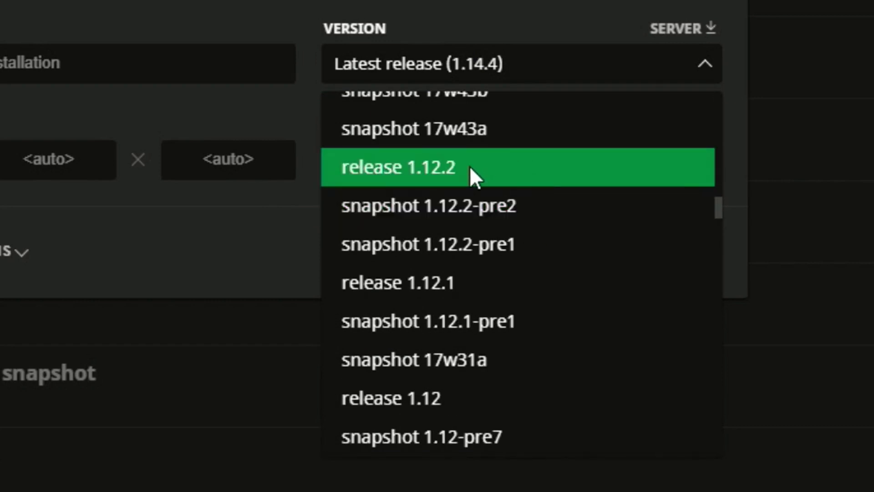
click(469, 169)
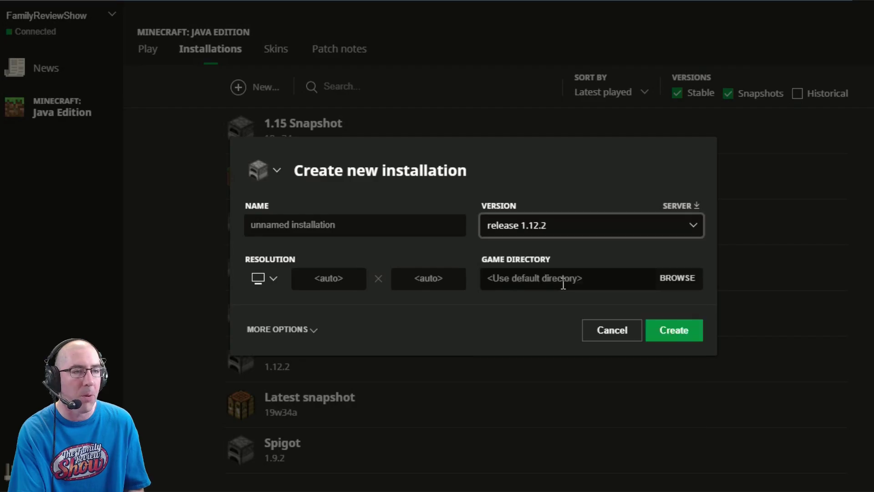
Name the new installation 1.12.2, create it and launch it from the installations list
click(301, 229)
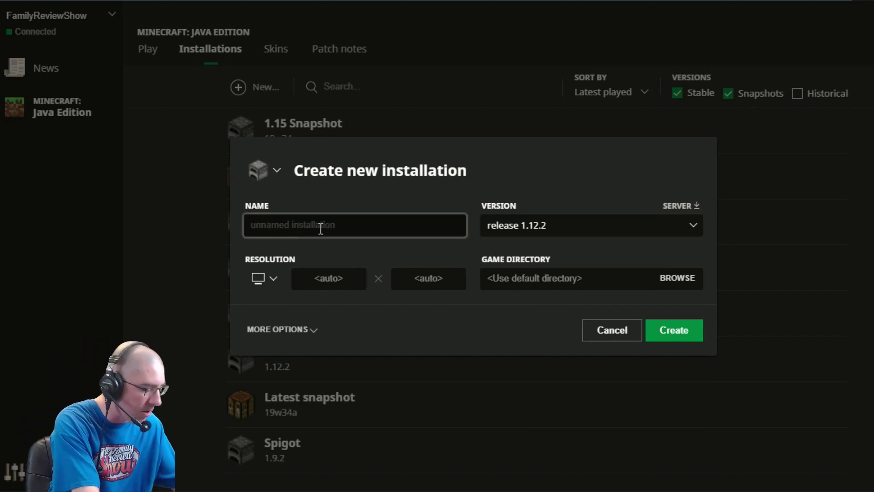
text(1.1)
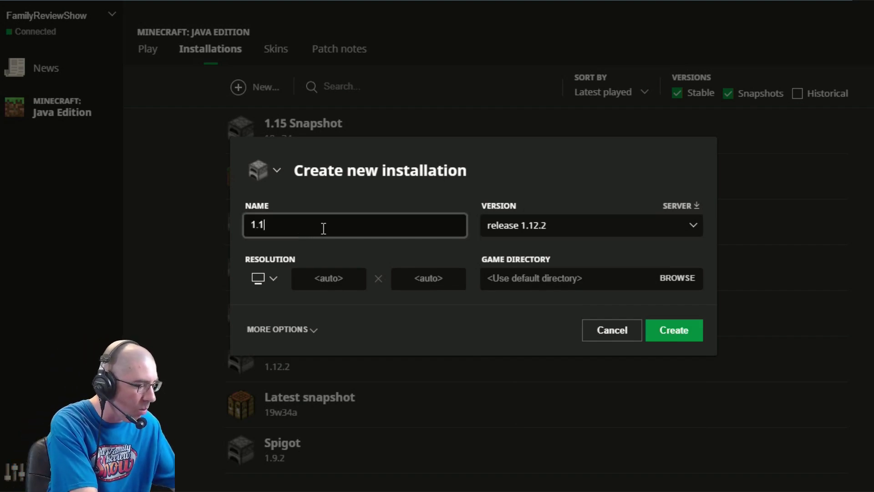
text(2.2)
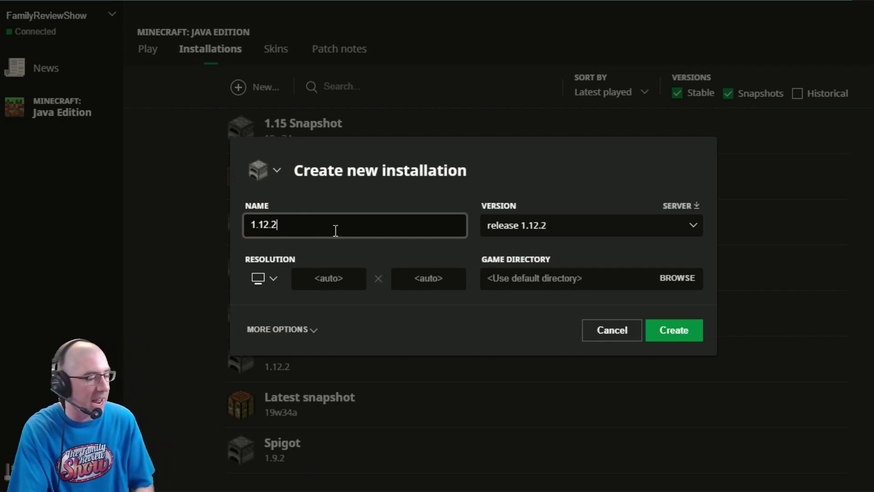
click(673, 332)
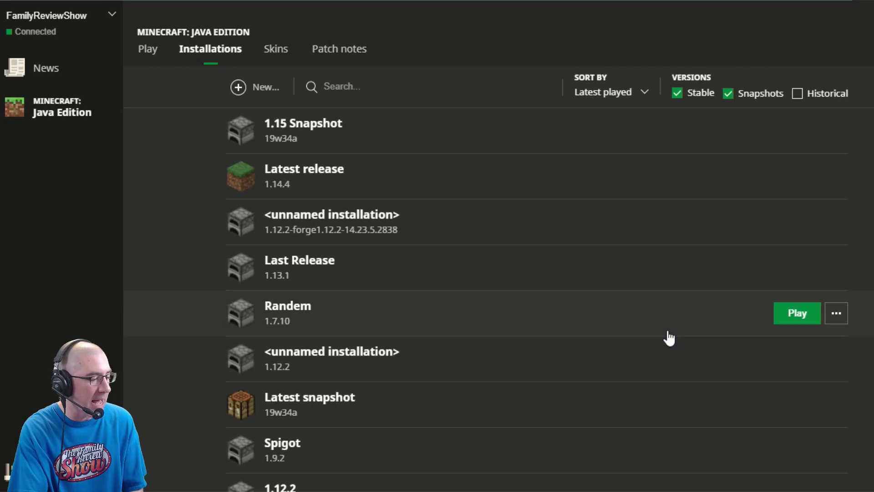
scroll(668, 339, down, 1)
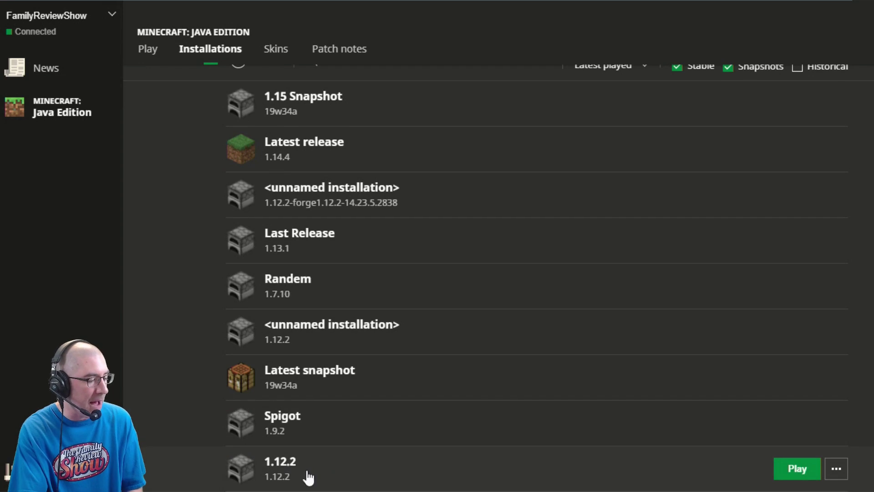
click(790, 473)
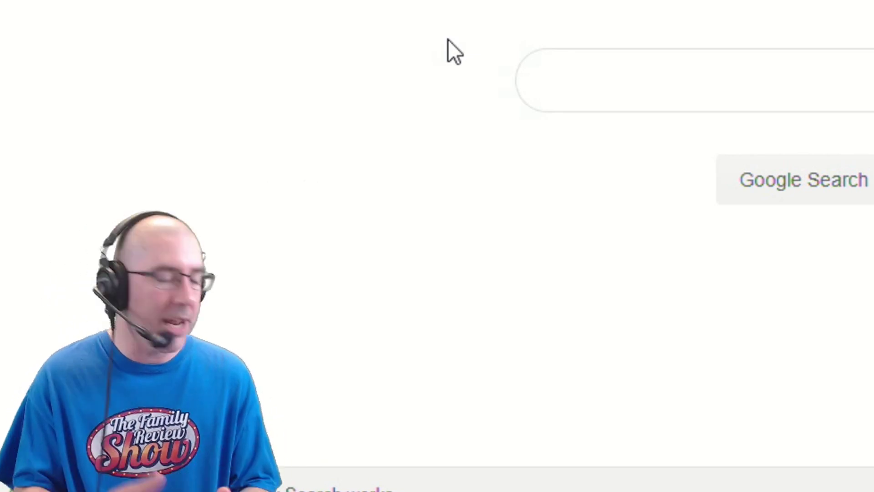
Switch to the web browser, search Google for "forge" and open the Minecraft Forge downloads site
click(599, 82)
text(forge)
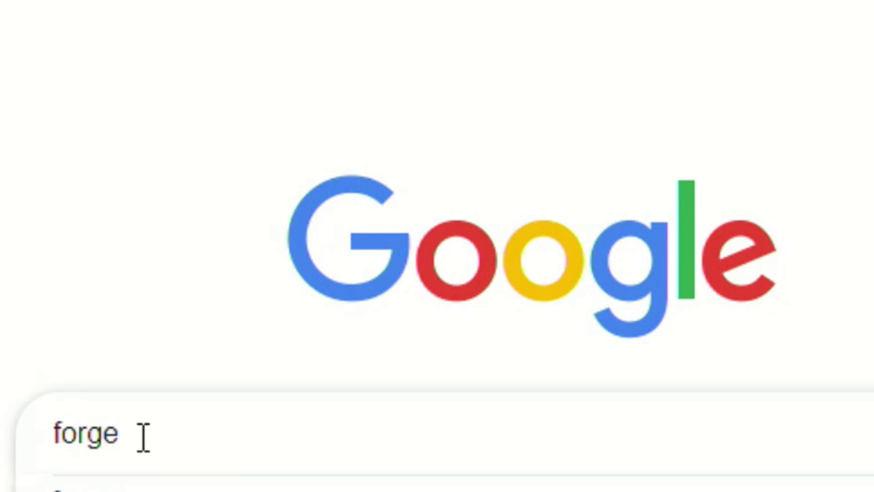
key(Return)
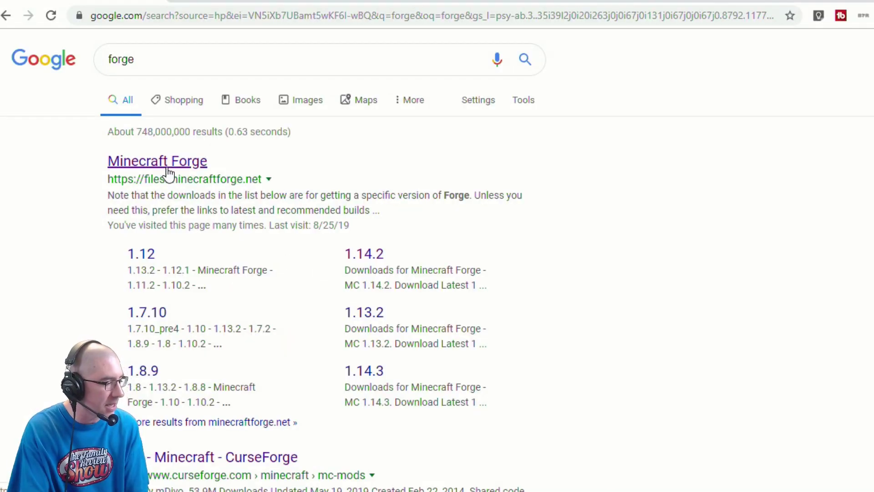
click(162, 165)
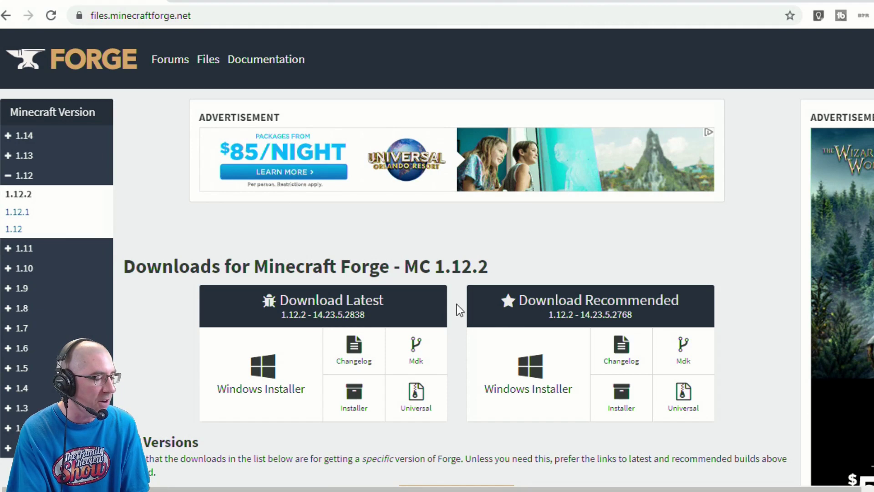
Download the Windows Installer of the recommended Forge build 14.23.5.2768 for Minecraft 1.12.2
scroll(375, 308, down, 2)
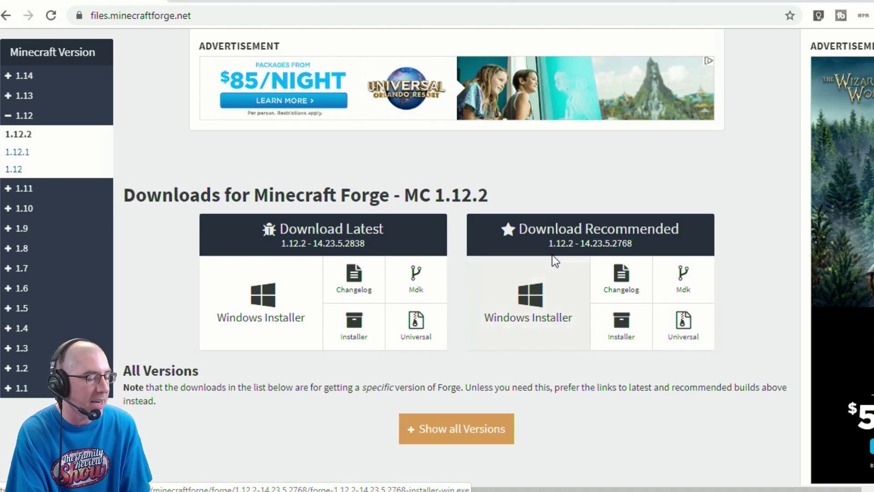
scroll(552, 258, down, 5)
scroll(545, 240, up, 3)
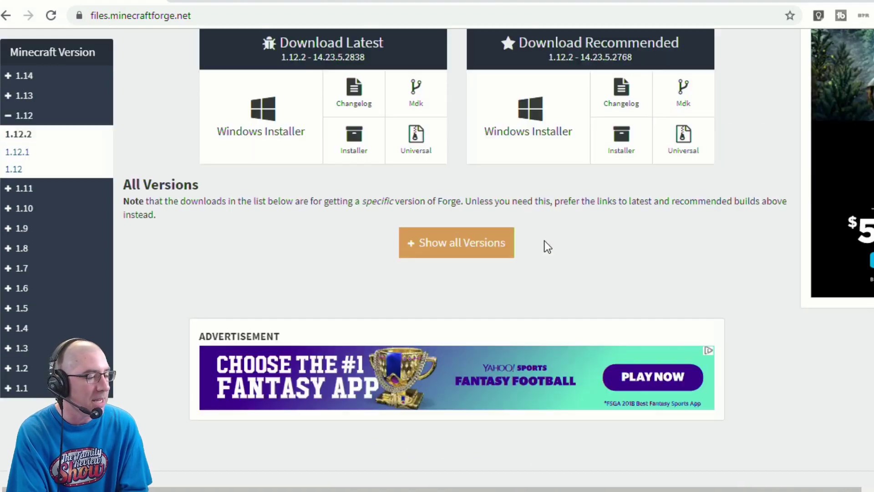
scroll(545, 241, up, 2)
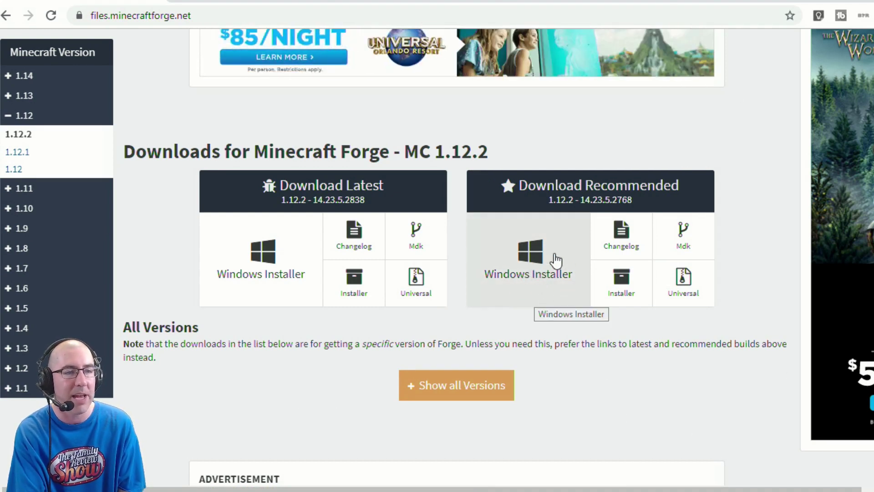
click(541, 268)
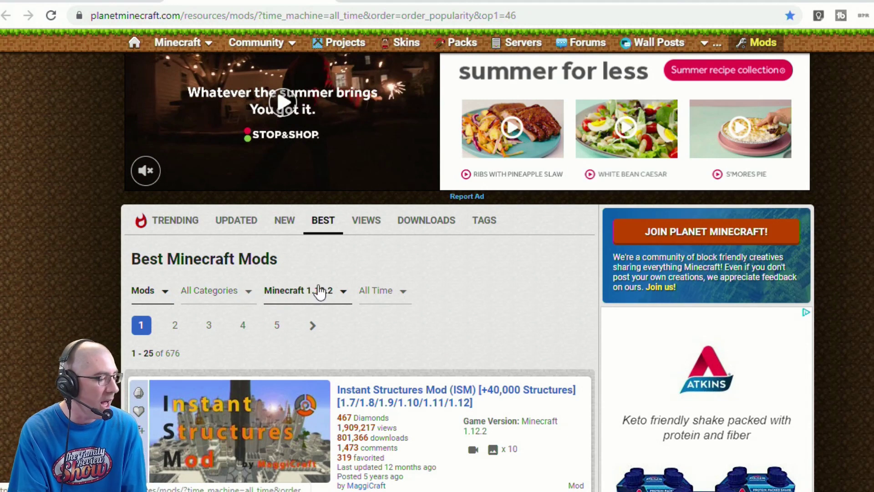
Filter Planet Minecraft's best mods by Minecraft 1.12.2 and check the category, subject and time-range filter options
click(338, 293)
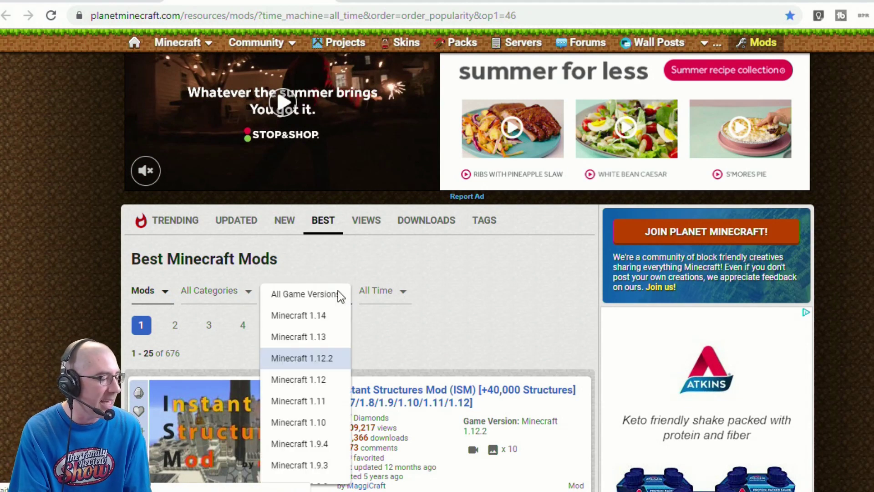
click(329, 359)
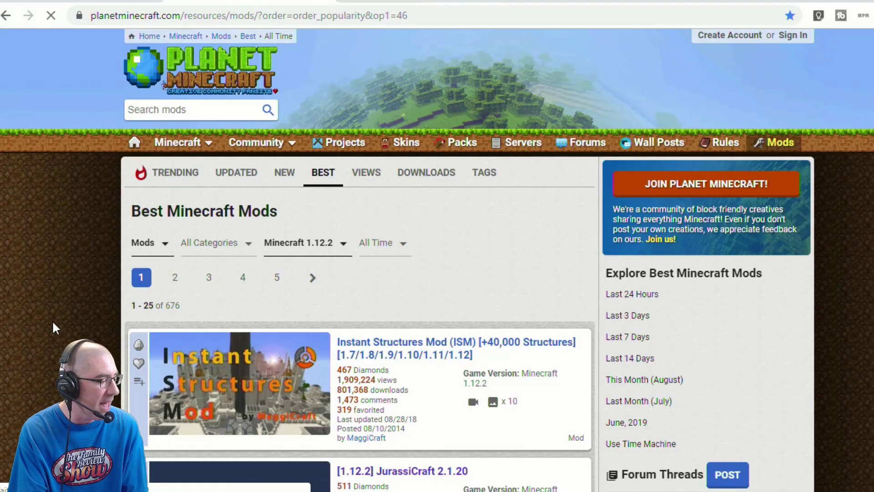
click(239, 250)
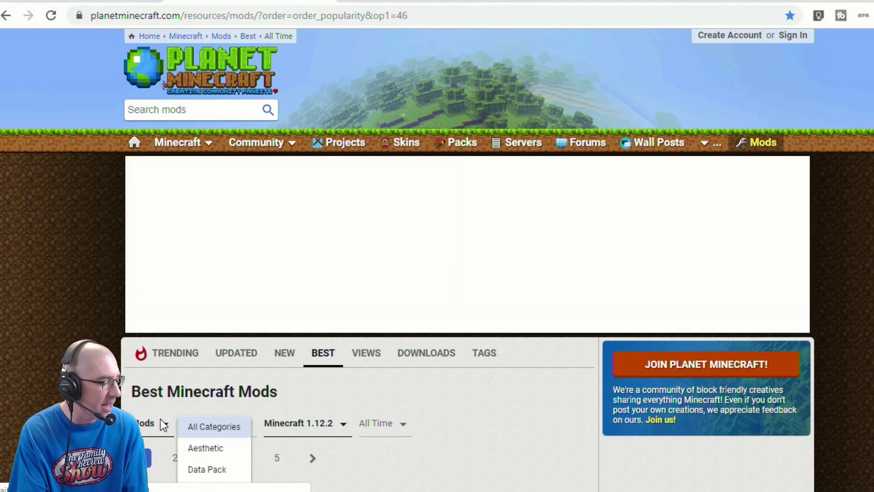
scroll(160, 419, down, 3)
click(157, 291)
scroll(166, 294, down, 2)
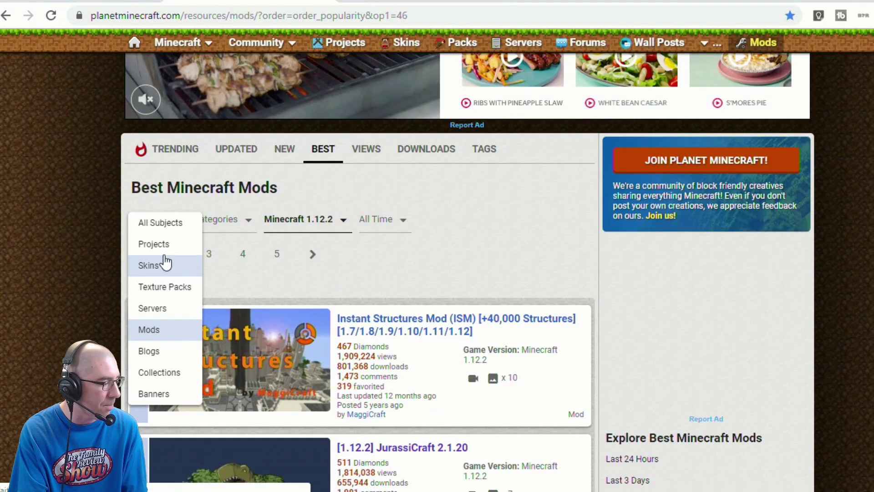
click(402, 254)
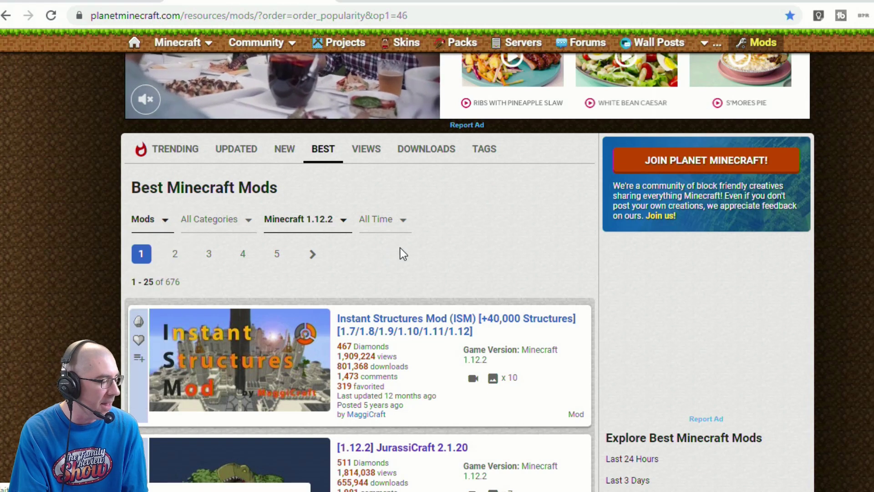
click(387, 220)
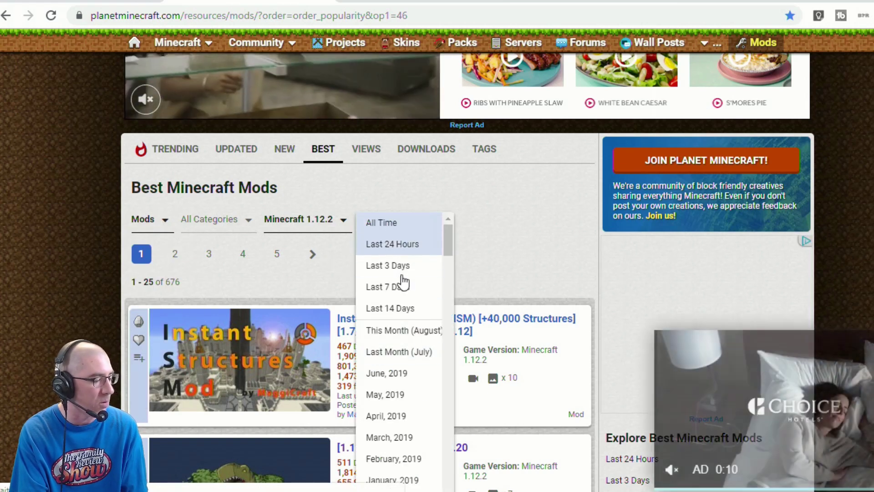
click(36, 301)
Browse the 1.12.2 mod listings on Planet Minecraft and 9Minecraft and the Minecraft Mods section of Minecraft Forum
scroll(37, 304, down, 12)
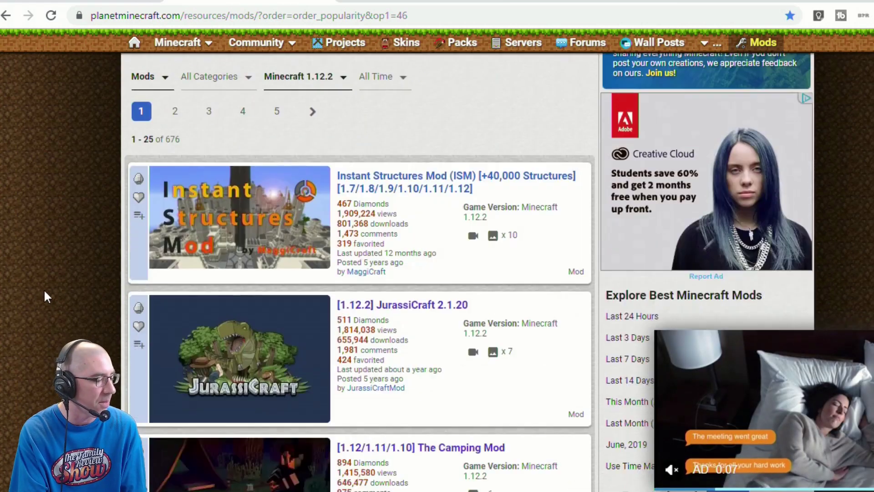
scroll(64, 259, down, 8)
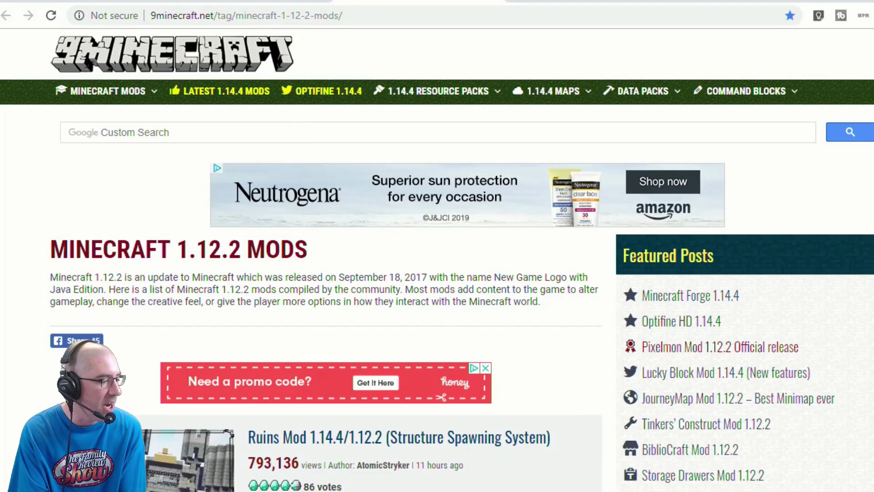
scroll(9, 263, down, 4)
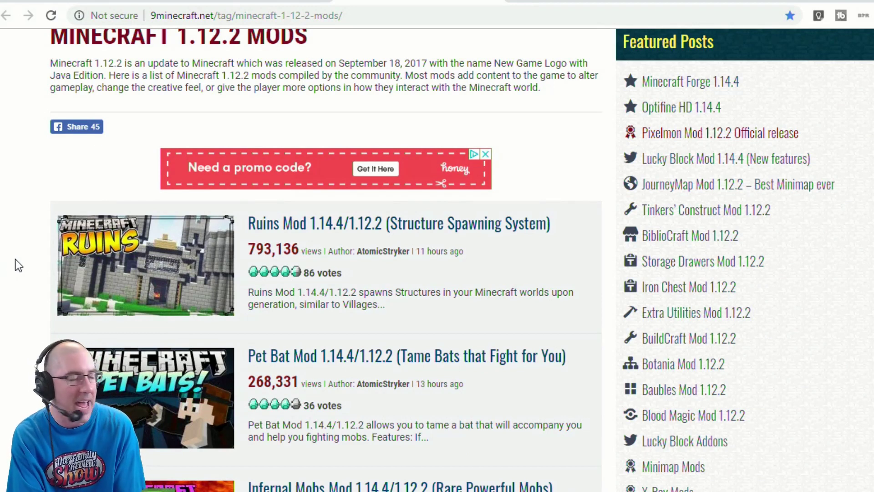
scroll(15, 258, down, 2)
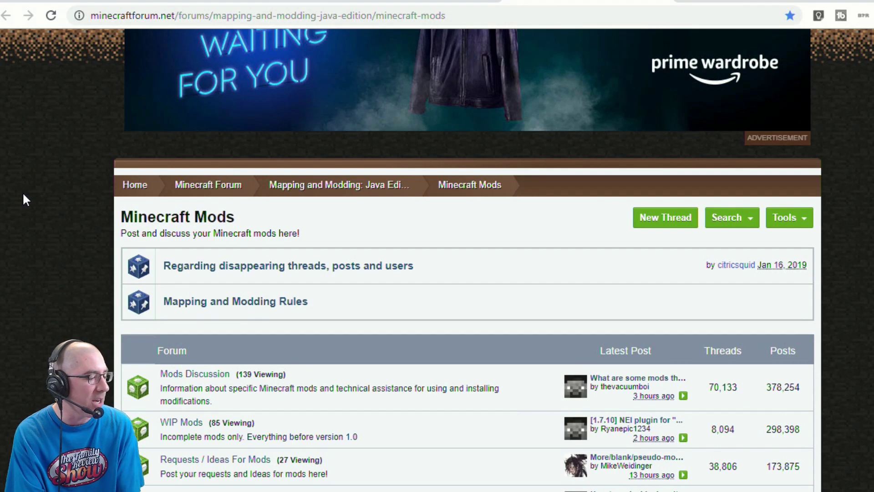
scroll(23, 194, down, 3)
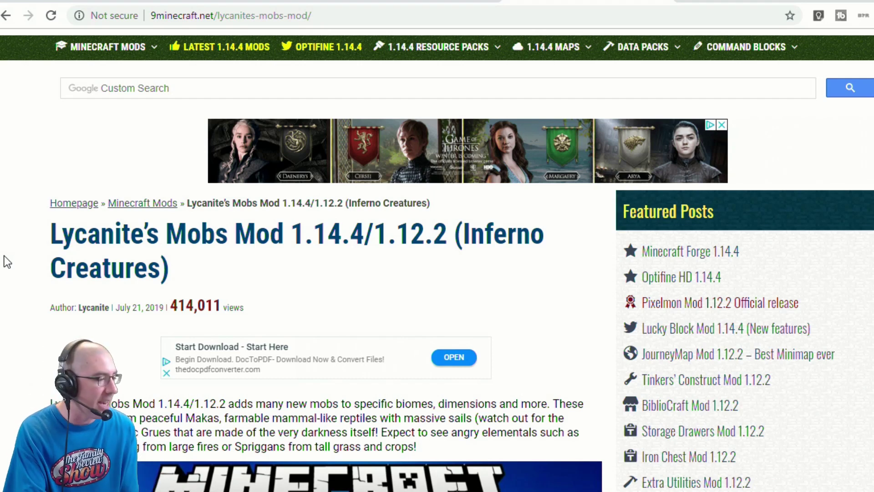
Look through the description and creature screenshots on the 9Minecraft page for Lycanite's Mobs Mod 1.14.4/1.12.2
scroll(12, 285, down, 15)
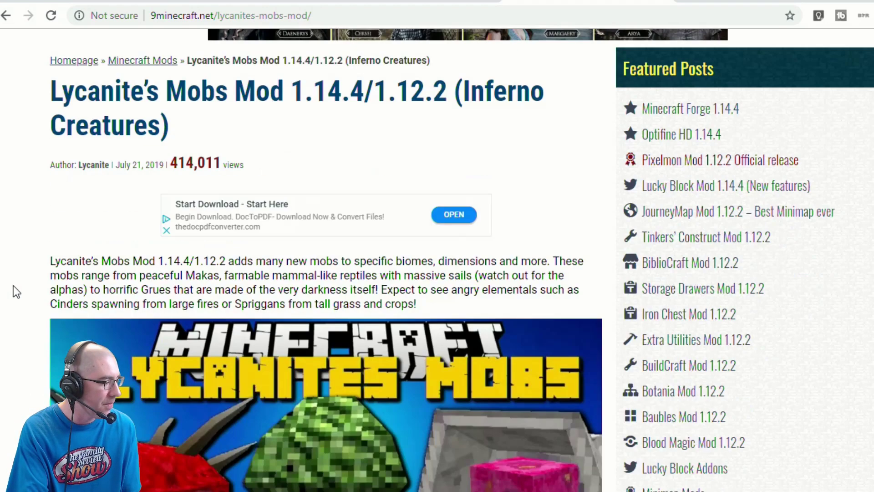
scroll(19, 294, down, 20)
scroll(25, 291, down, 20)
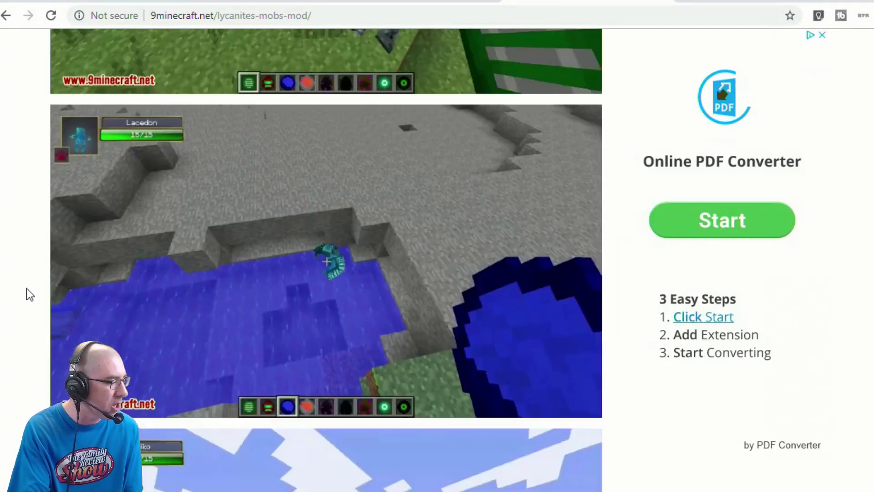
scroll(19, 319, down, 20)
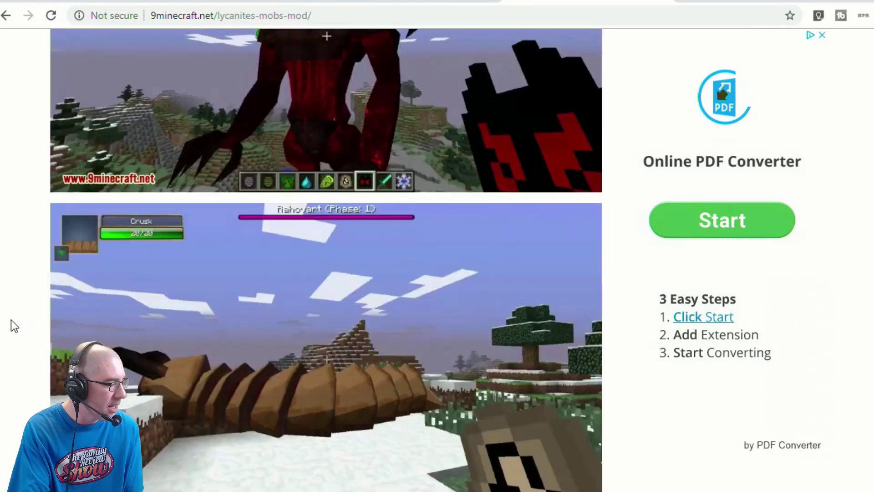
scroll(9, 324, down, 20)
scroll(21, 332, down, 20)
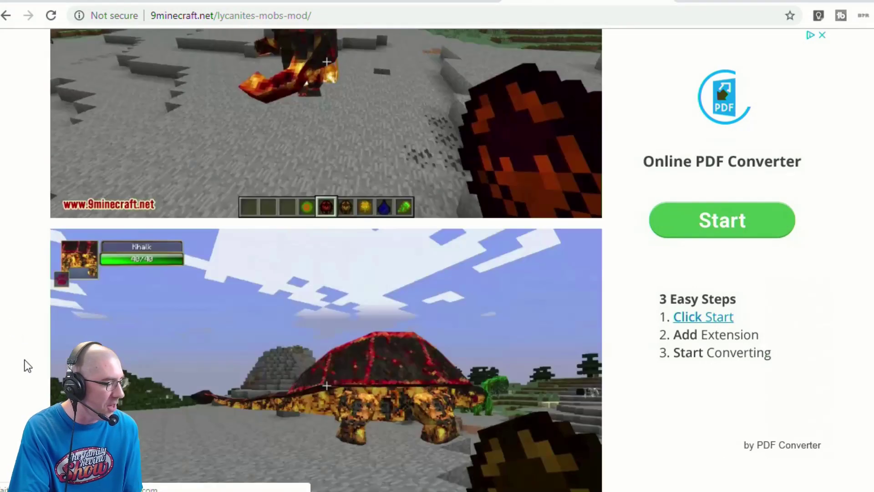
scroll(23, 339, up, 5)
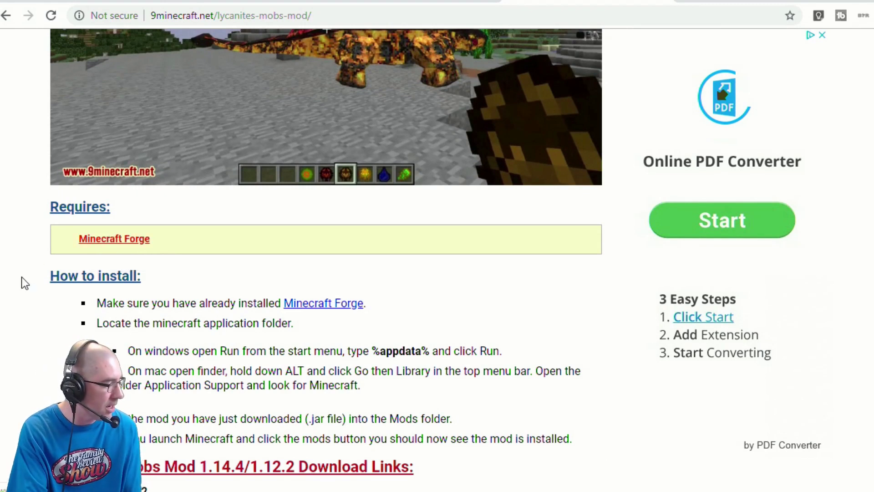
Download Lycanite's Mobs for Minecraft 1.12.2 from Server 1, saving it to the desktop as lycanitesmobs-1.12.2-2.0.0.4
scroll(21, 279, down, 3)
scroll(13, 255, down, 2)
scroll(13, 256, down, 2)
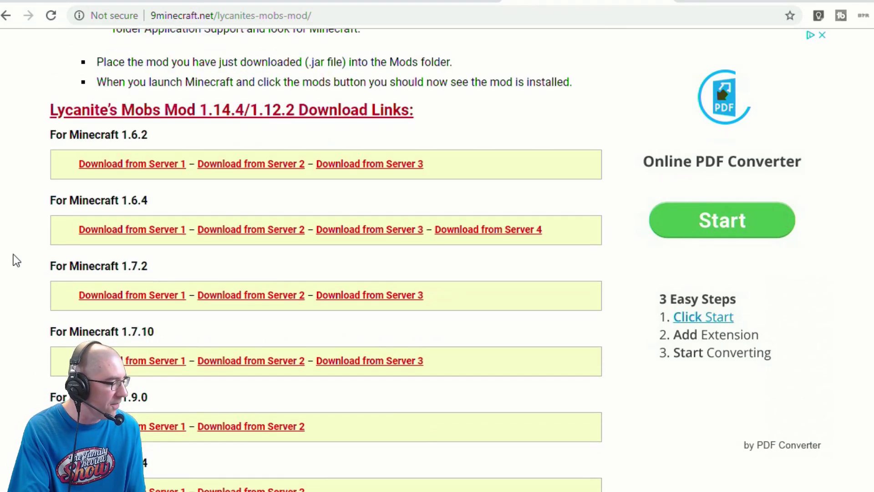
scroll(11, 256, down, 2)
scroll(10, 255, down, 4)
scroll(10, 258, down, 3)
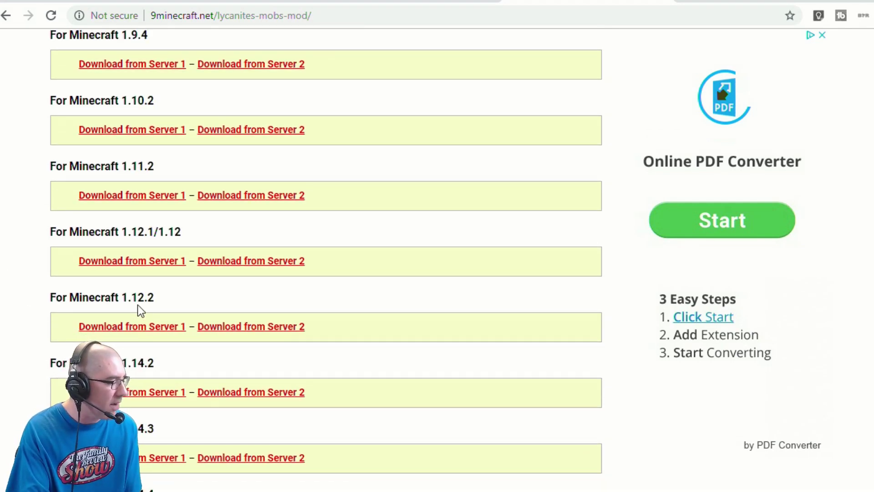
click(231, 327)
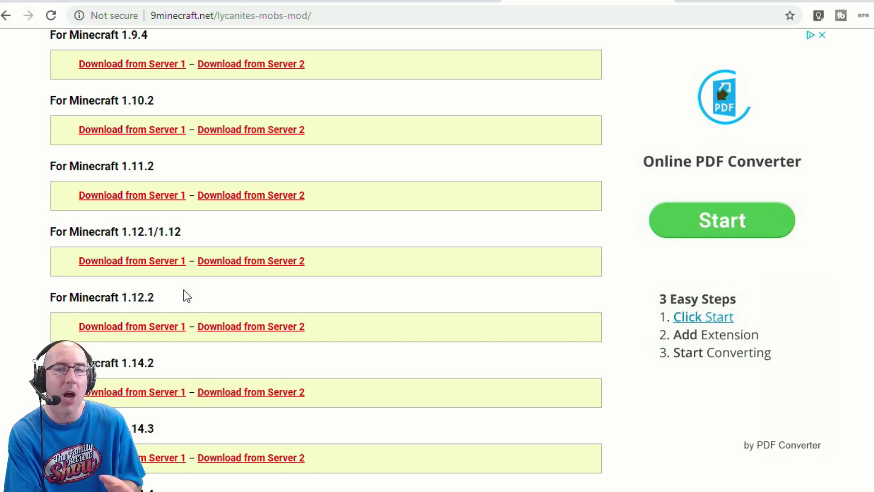
click(154, 328)
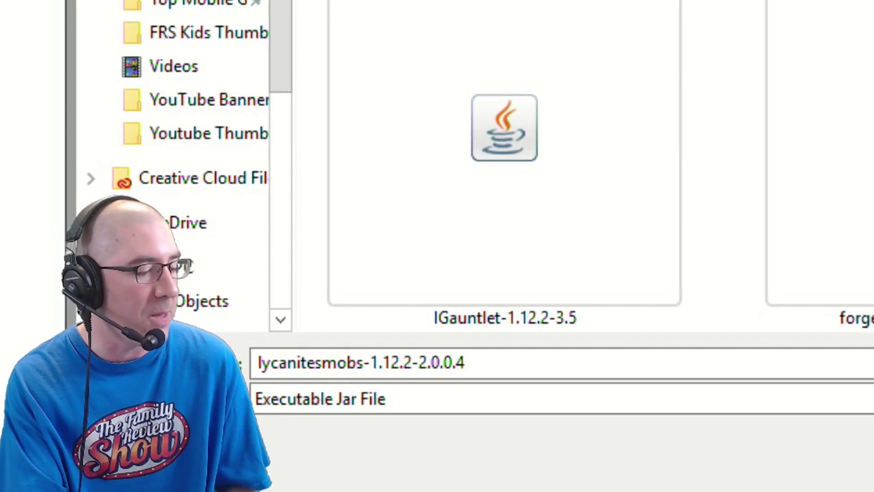
key(ctrl+a)
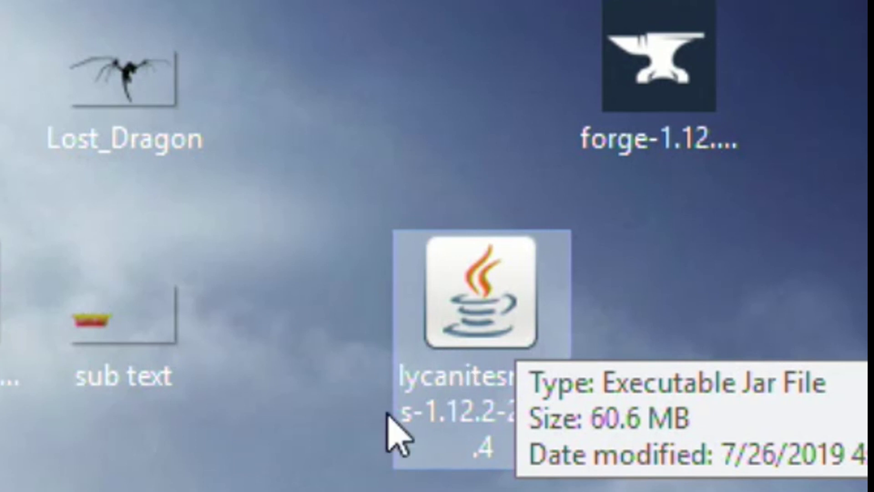
Create a new folder inside the .minecraft application data folder and bring up the mods folder for the lycanitesmobs jar
click(295, 298)
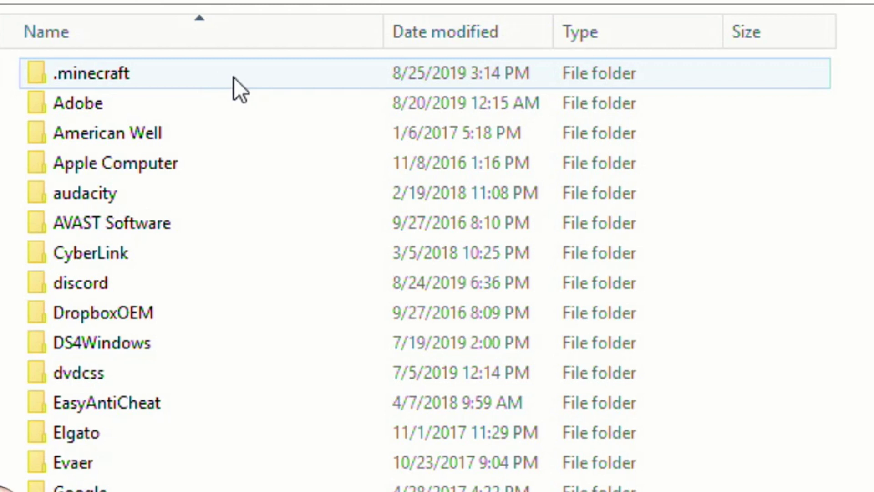
double_click(163, 70)
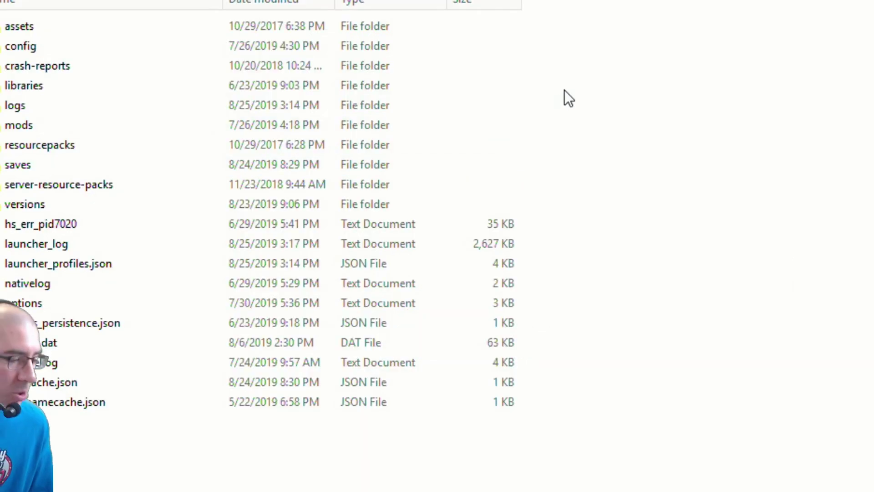
right_click(564, 90)
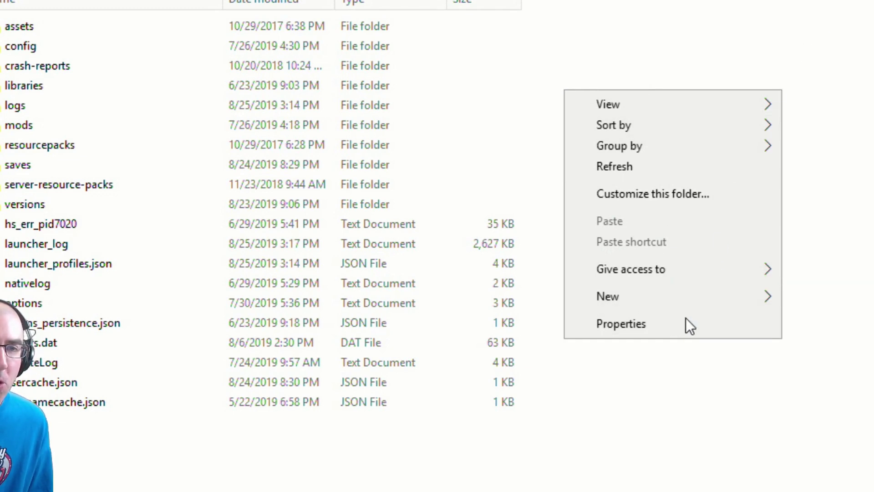
mouse_move(696, 301)
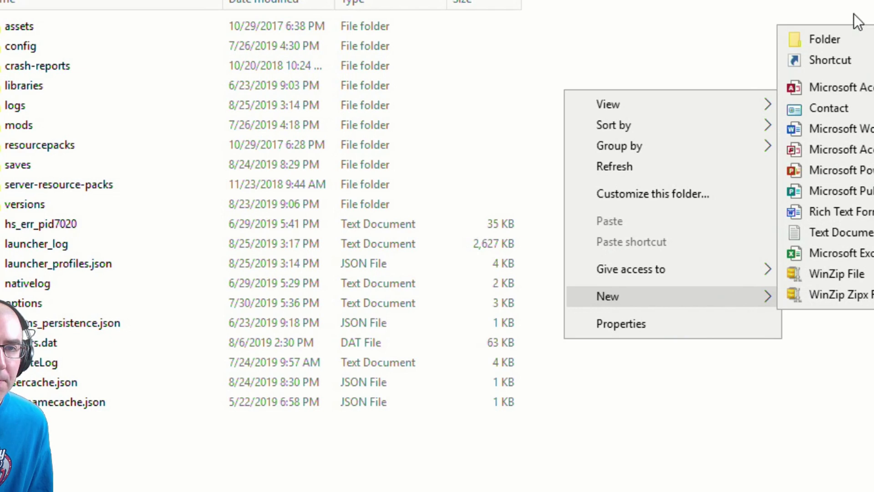
click(859, 36)
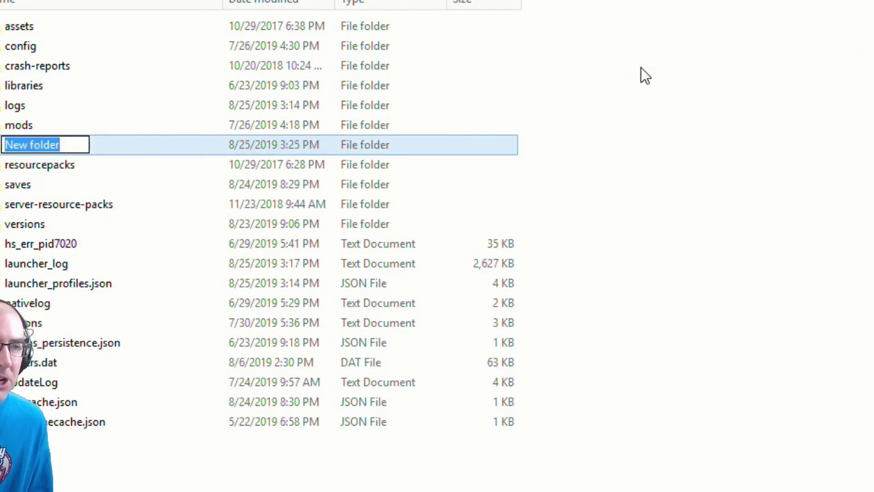
text(mods)
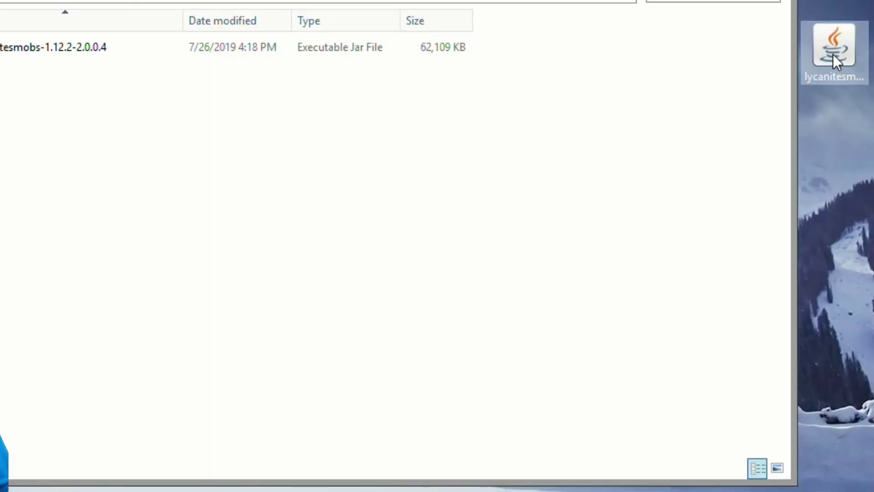
mouse_move(832, 54)
mouse_down()
mouse_move(846, 77)
mouse_move(769, 130)
mouse_move(486, 142)
mouse_move(198, 118)
mouse_move(76, 56)
mouse_move(87, 131)
mouse_move(314, 128)
mouse_move(218, 18)
mouse_move(515, 68)
mouse_move(871, 48)
mouse_move(830, 58)
mouse_up()
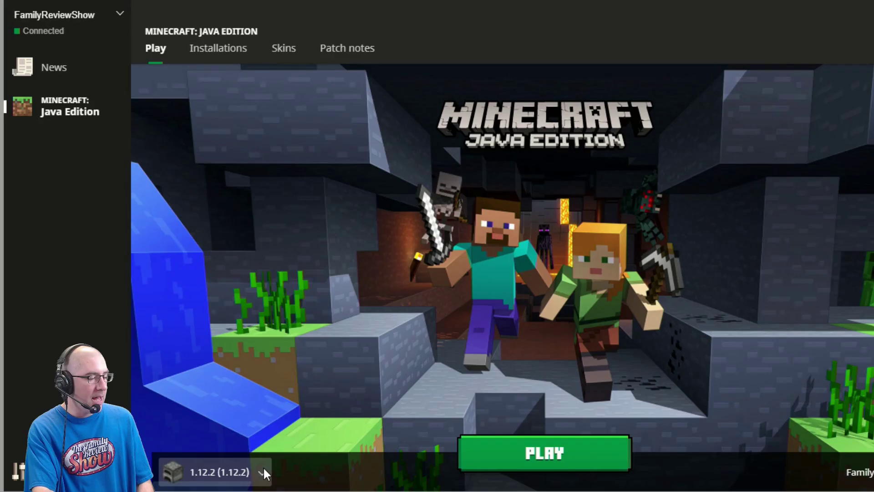
In the Minecraft launcher, select the 1.12.2-forge1.12.2-14.23.5.2838 installation, check it in the installations list and start the game
click(263, 468)
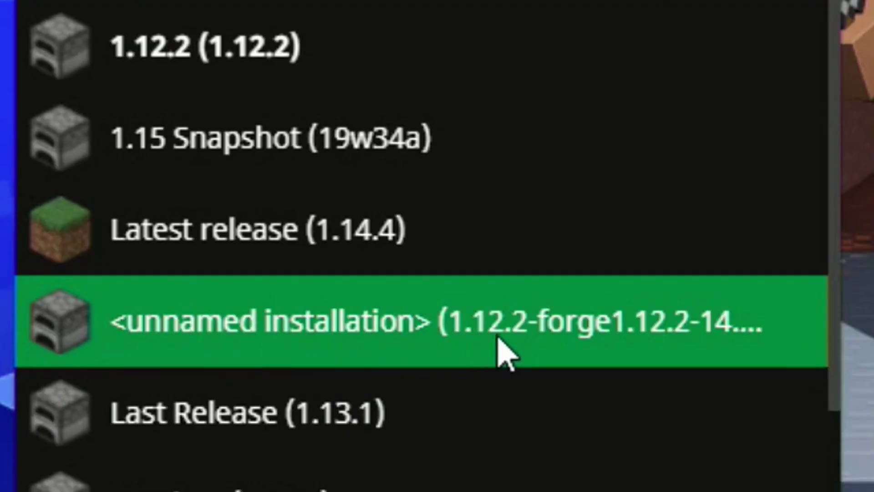
click(554, 331)
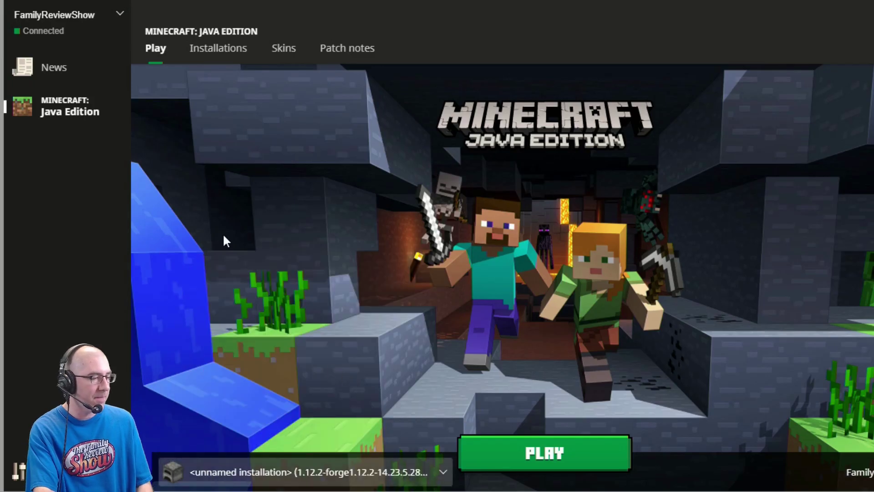
click(234, 58)
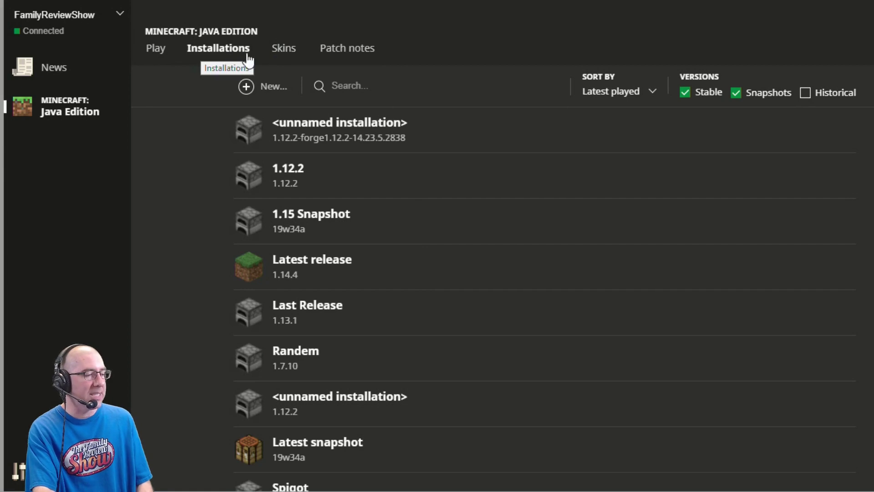
mouse_move(404, 125)
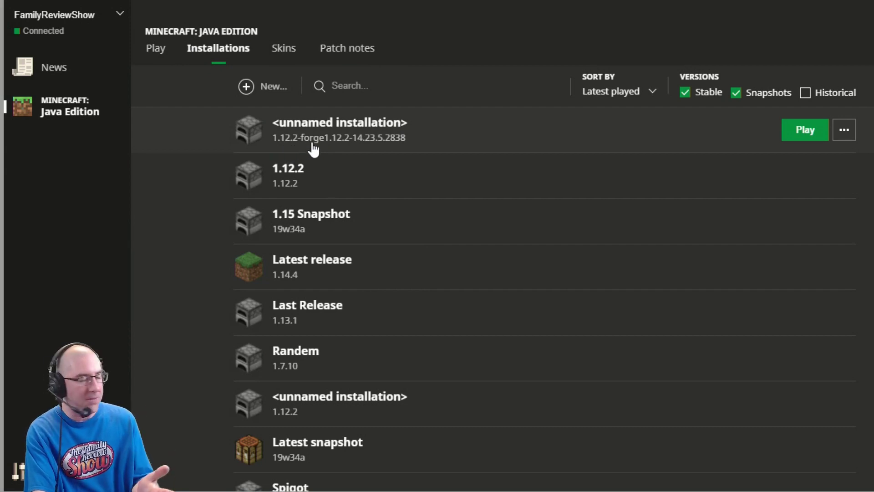
click(160, 49)
click(543, 455)
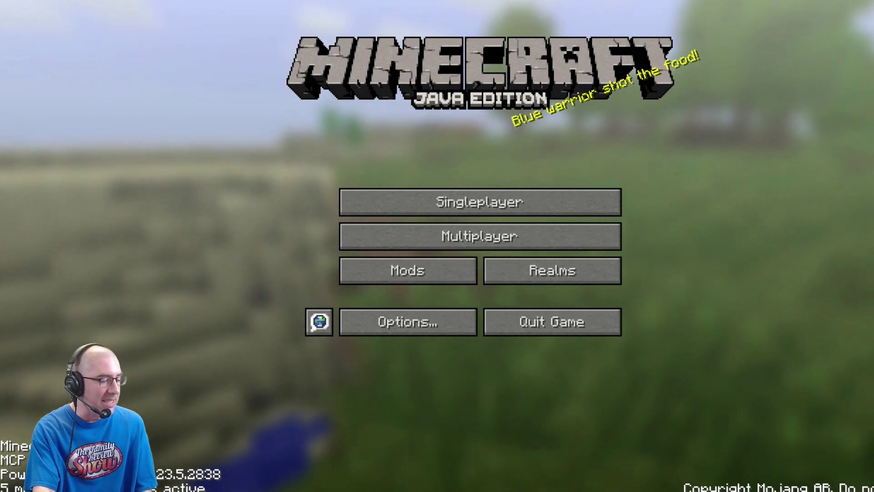
Switch back to the .minecraft folder and examine the mods folder's contents and its available file operations
mouse_move(341, 485)
click(414, 433)
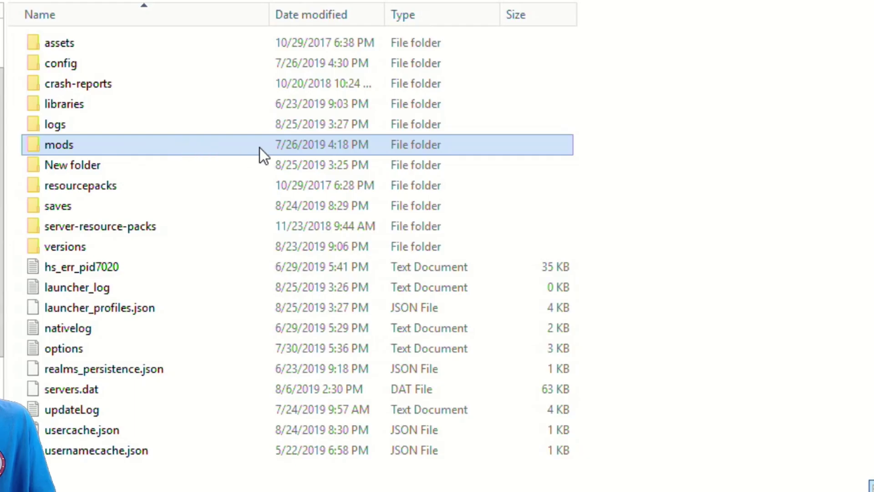
mouse_move(260, 148)
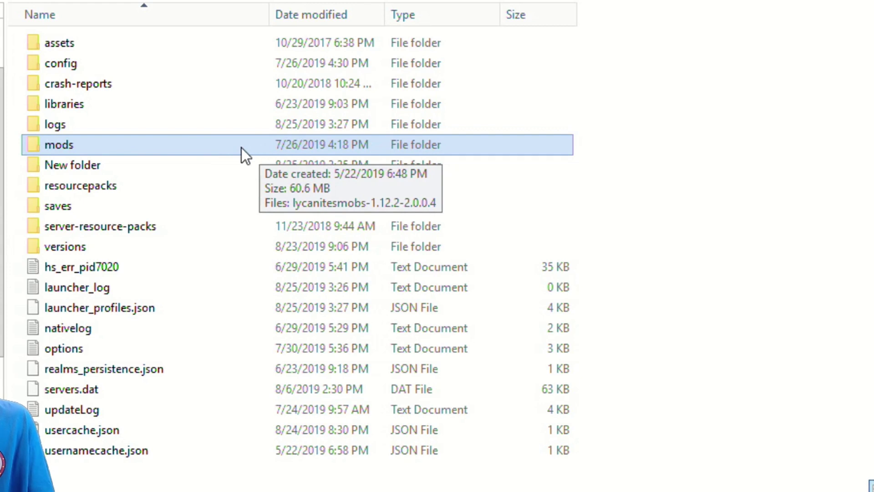
right_click(241, 148)
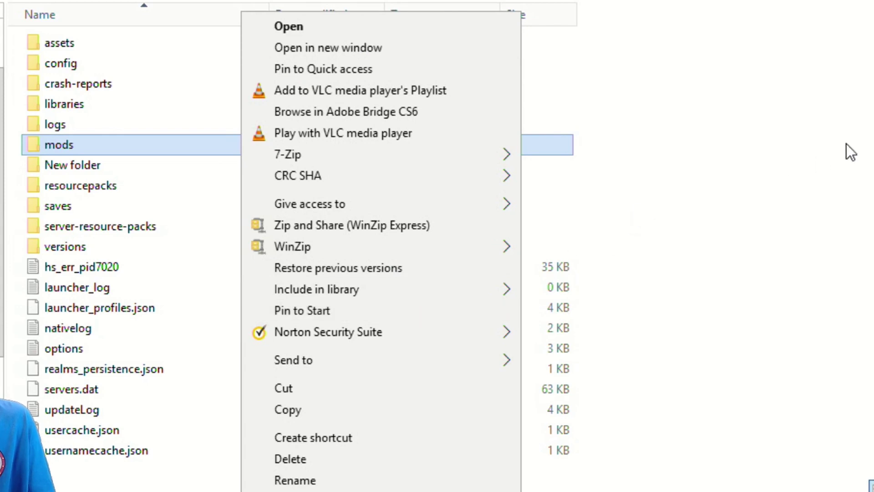
click(861, 146)
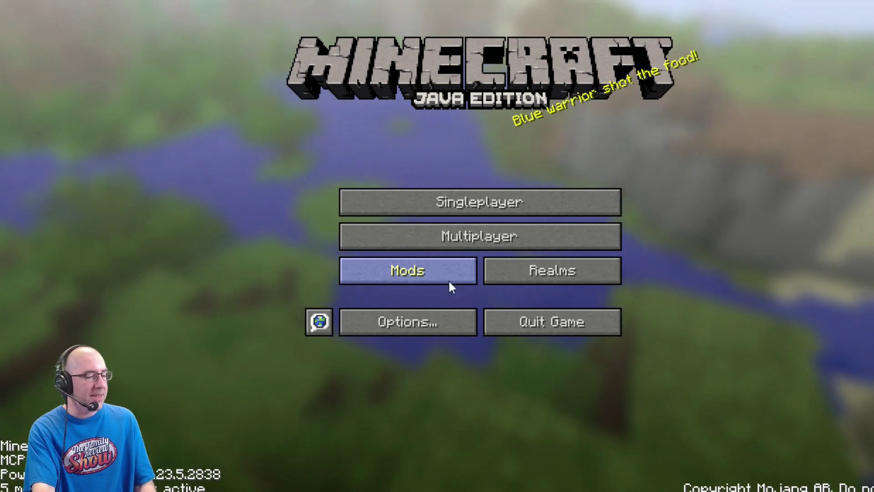
Check the Lycanites Mobs, Minecraft Forge and Forge Mod Loader entries in the game's mod list and return to the title screen
click(433, 272)
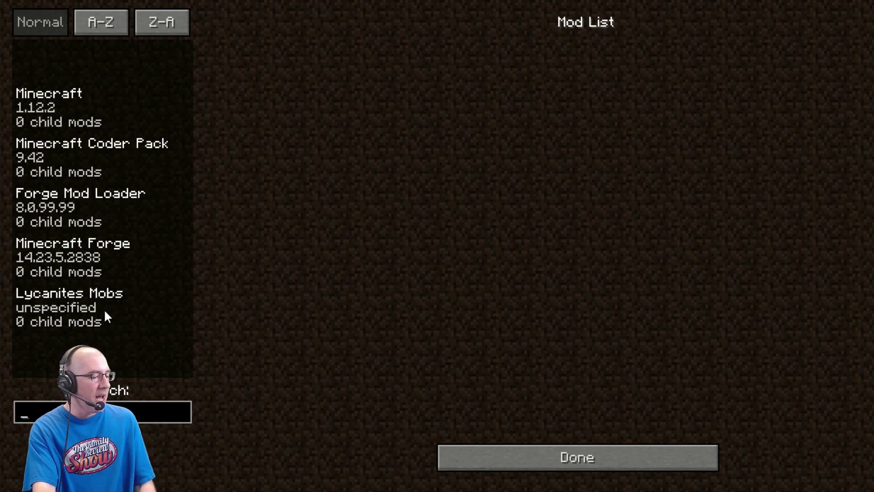
click(64, 295)
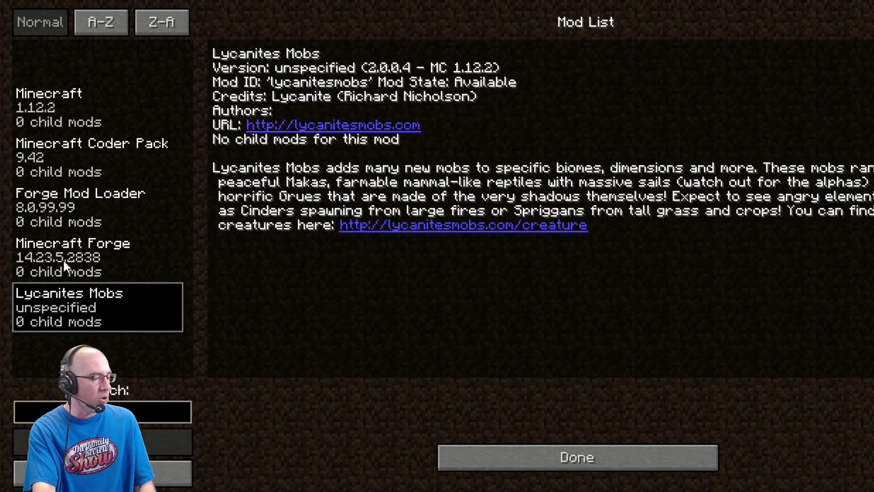
click(118, 244)
click(115, 222)
click(139, 307)
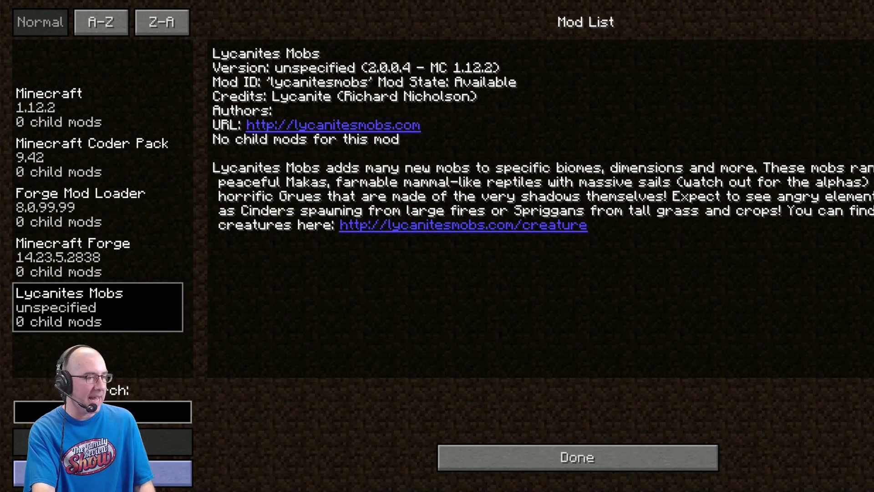
click(474, 452)
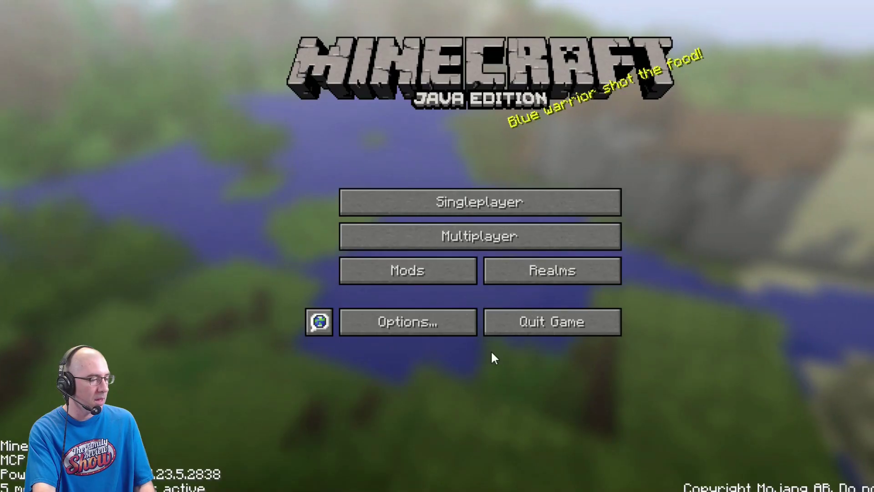
Create a new singleplayer world and show the Lycanites Mobs: Items category on the creative inventory's second page
click(503, 205)
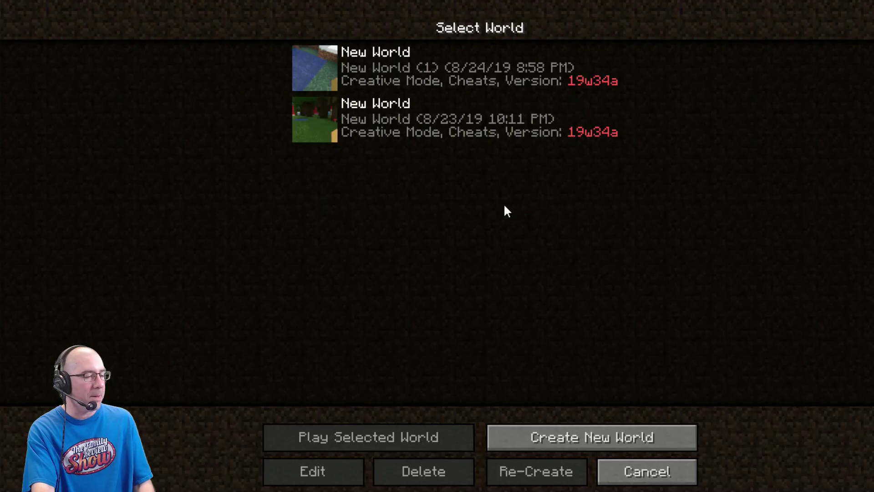
click(550, 445)
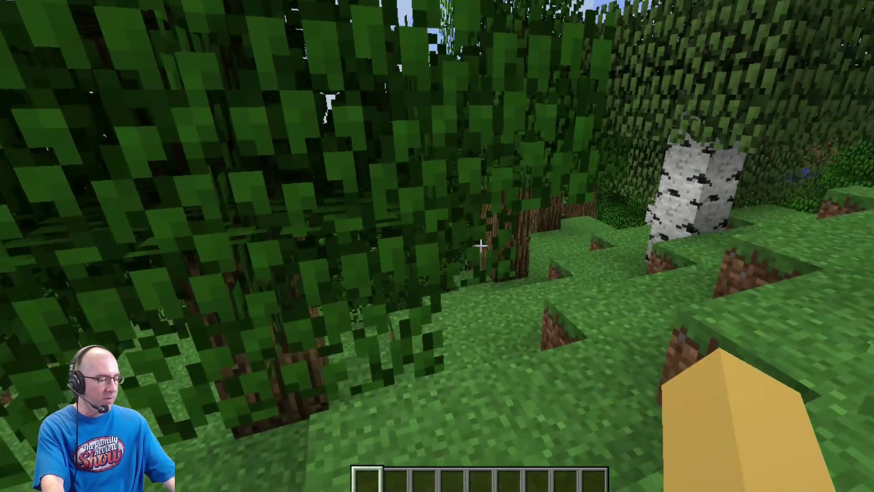
key(e)
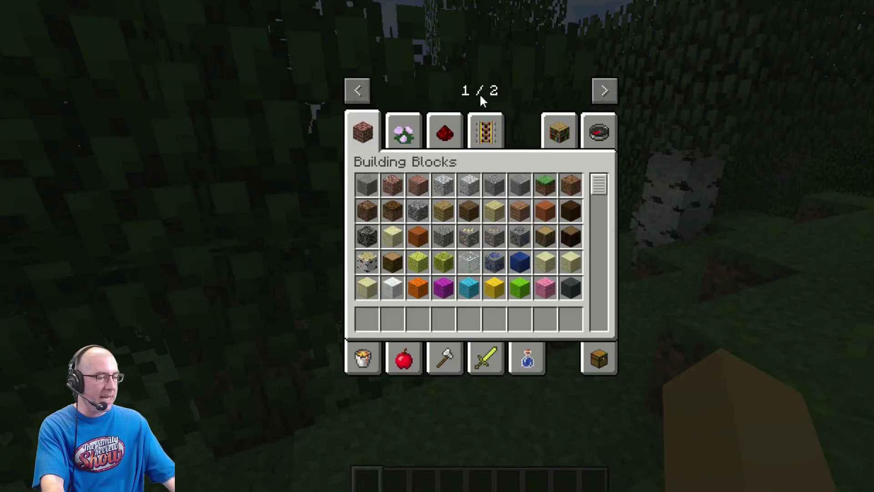
click(605, 90)
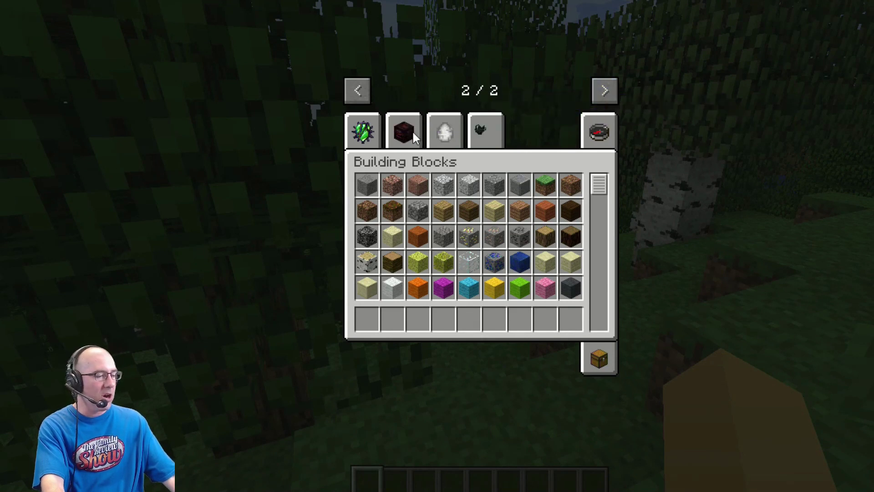
click(370, 132)
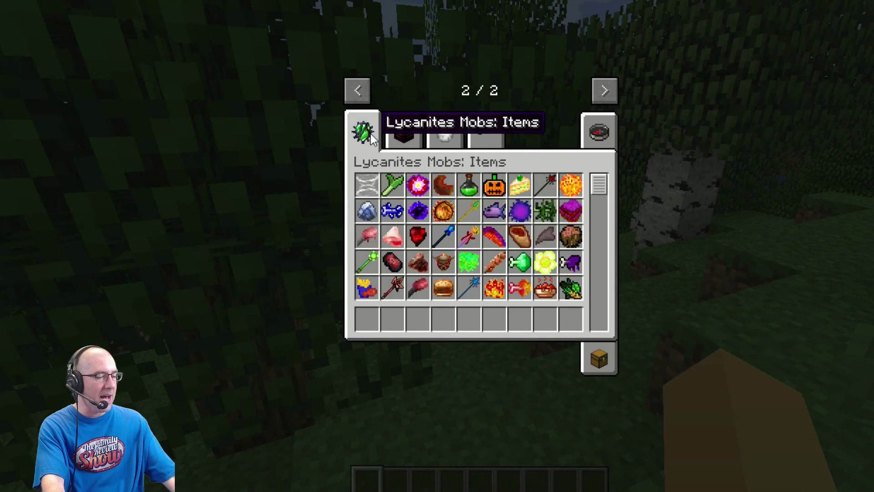
Look through the other Lycanites Mobs creative inventory categories and return to Lycanites Mobs: Creatures
click(417, 133)
click(438, 135)
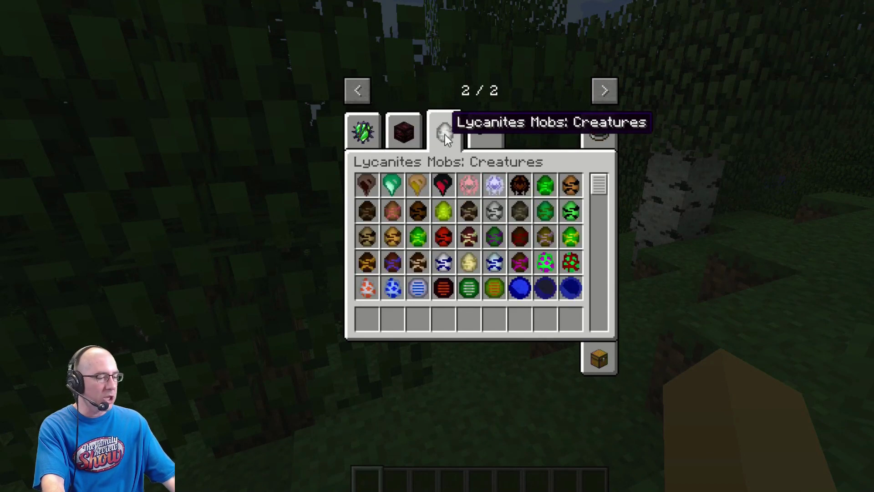
click(486, 130)
click(447, 132)
Put the Spawn Beast: Lurker egg in the first hotbar slot and use it on the grass ahead to spawn the creature
click(422, 242)
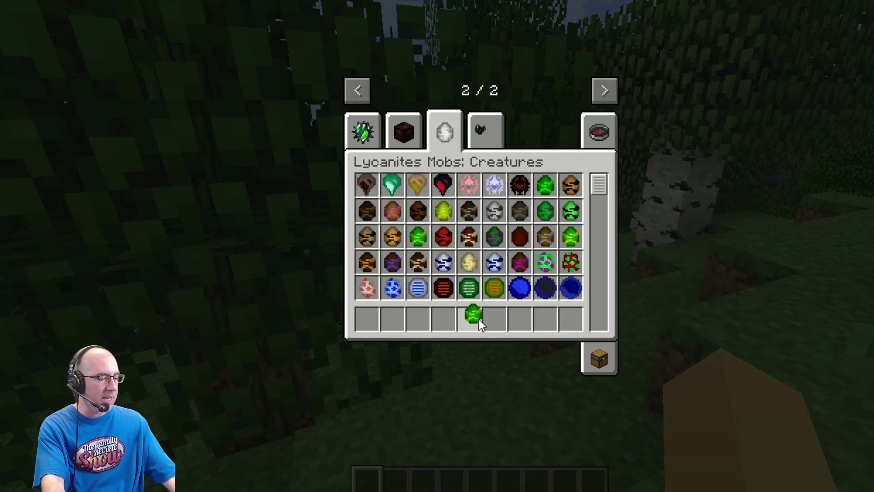
click(369, 318)
key(e)
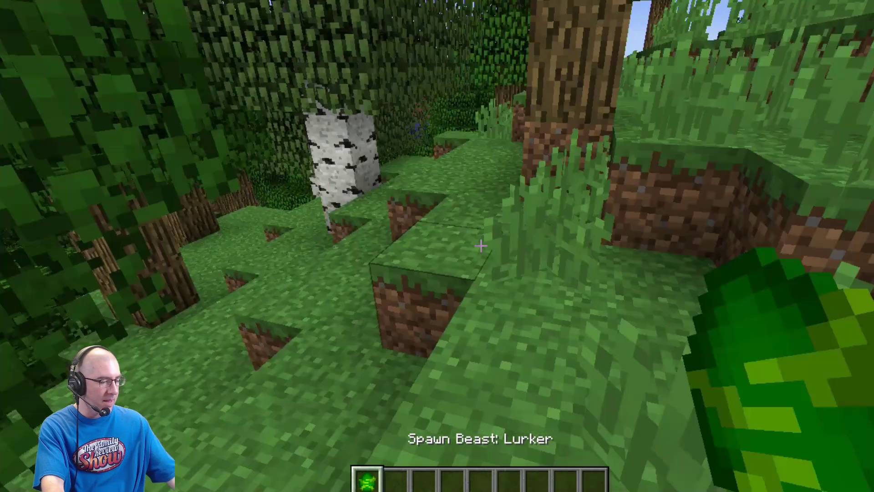
right_click(481, 246)
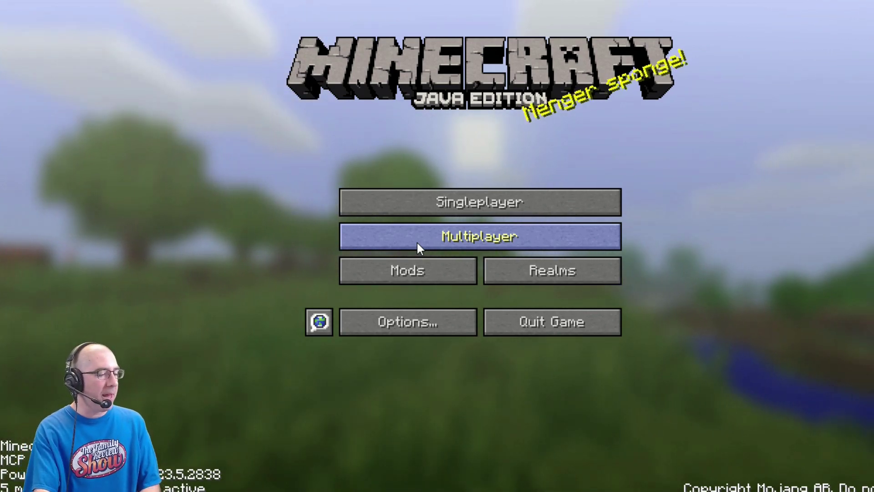
Start adding a new multiplayer server entry and name it Family Review Show
click(417, 242)
scroll(466, 391, down, 2)
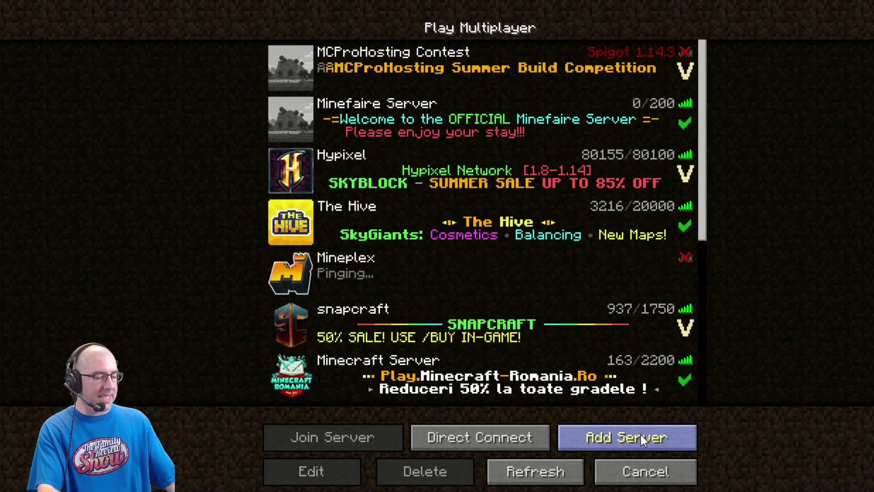
click(640, 435)
key(BackSpace)
key(BackSpace)
key(BackSpace)
key(BackSpace)
key(BackSpace)
key(BackSpace)
key(BackSpace)
key(BackSpace)
key(BackSpace)
key(BackSpace)
key(BackSpace)
key(BackSpace)
key(BackSpace)
key(BackSpace)
key(BackSpace)
key(BackSpace)
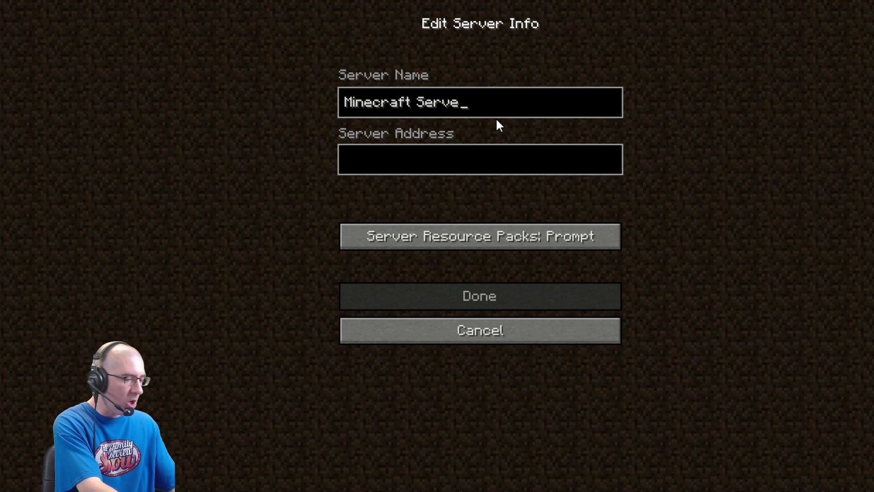
text(Fami)
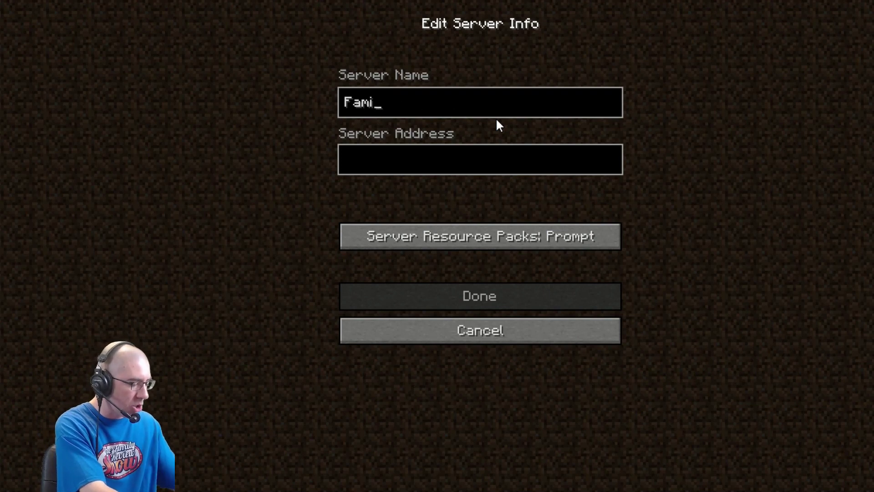
text(ly Review Show)
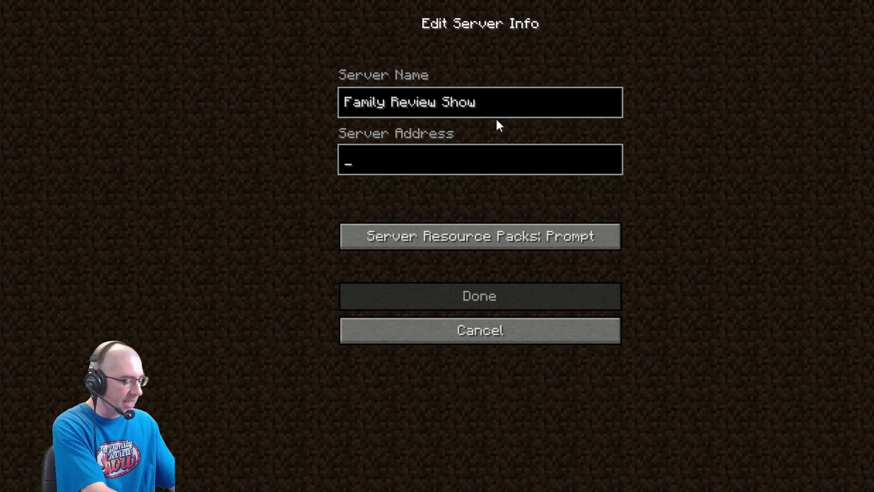
Set the server address to frs.mcpro.co and save the new server entry
text(frs.)
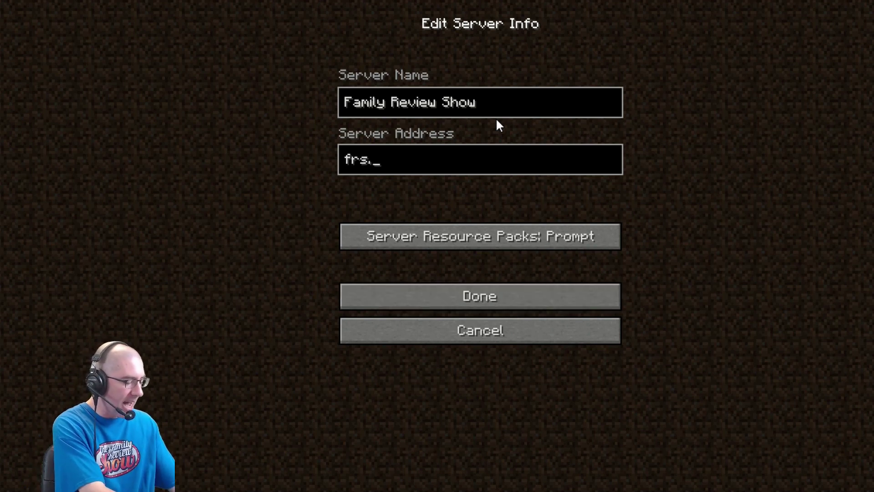
text(mcpr)
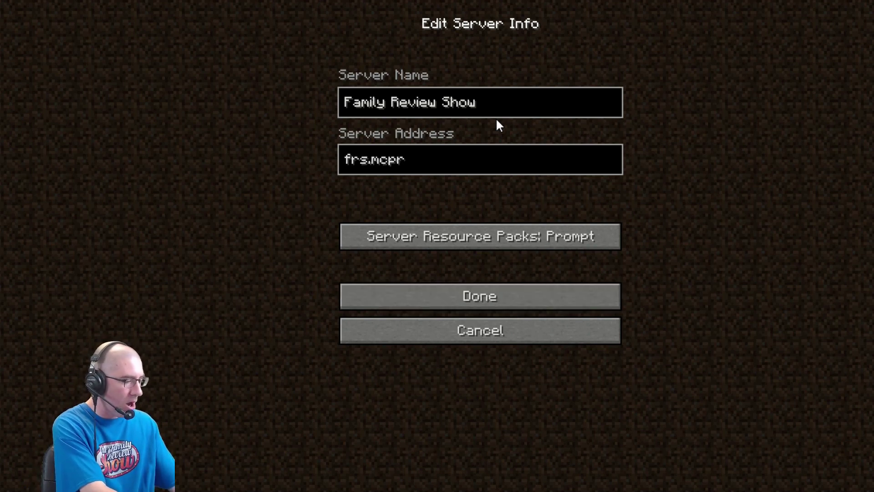
text(o.co)
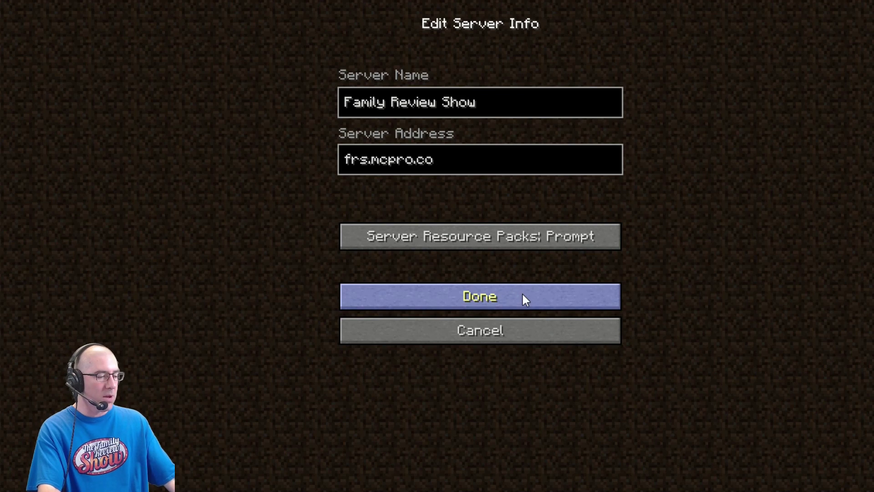
click(501, 294)
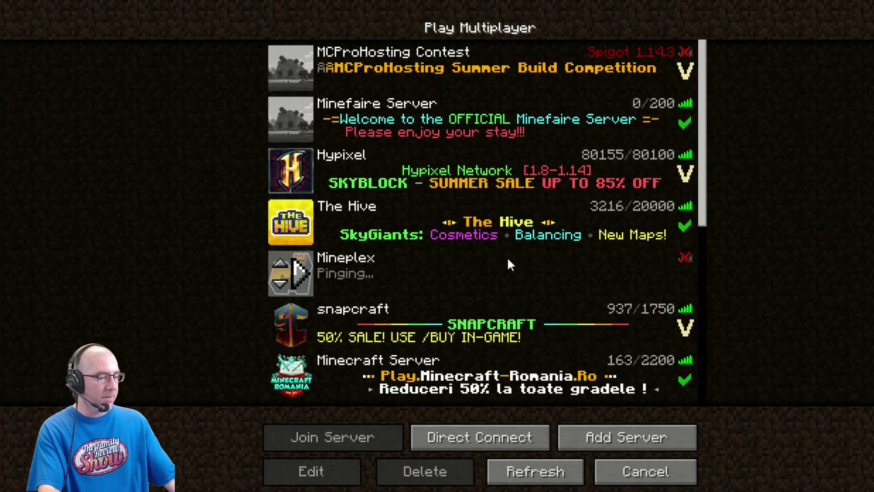
Move the newly added Family Review Show entry from the end of the multiplayer server list to first place
scroll(506, 255, down, 10)
mouse_move(382, 342)
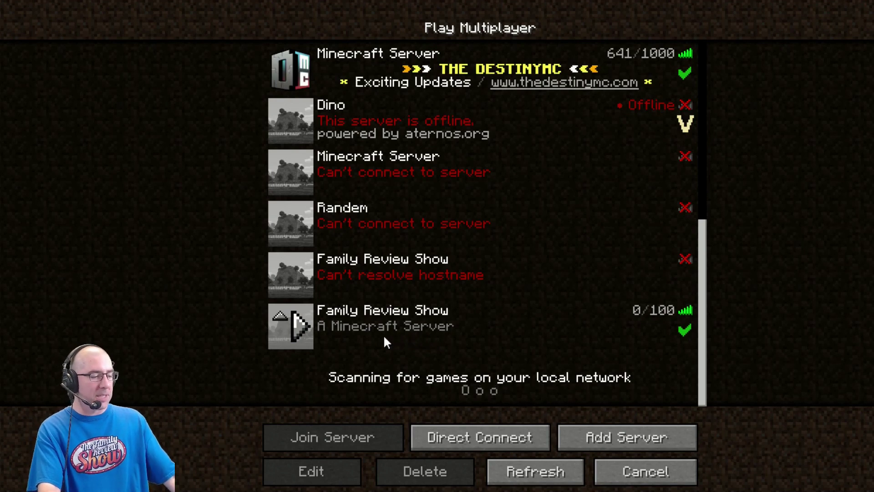
click(280, 319)
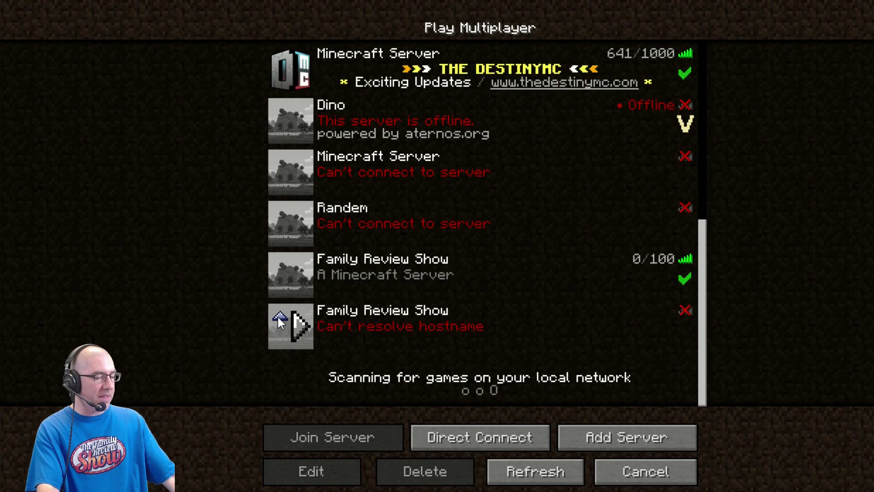
click(279, 270)
shift+click(280, 215)
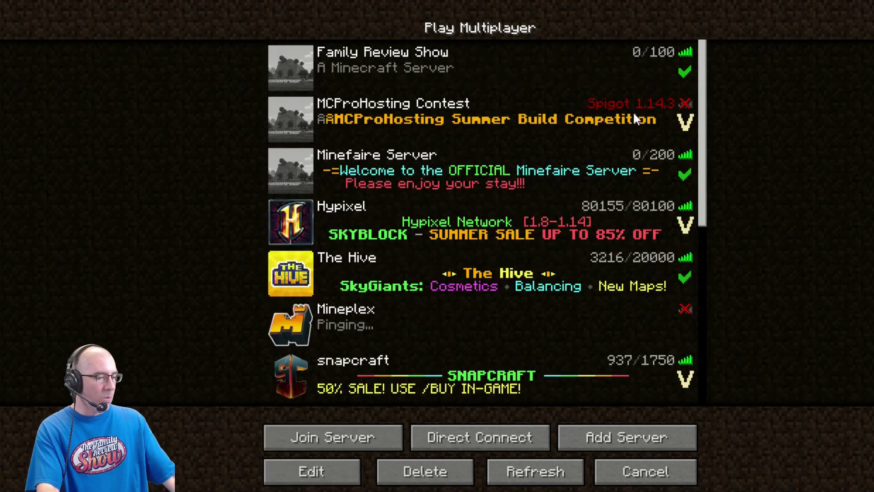
Join the first Family Review Show server and attack the red creature beside the obsidian structure with the diamond sword
click(298, 68)
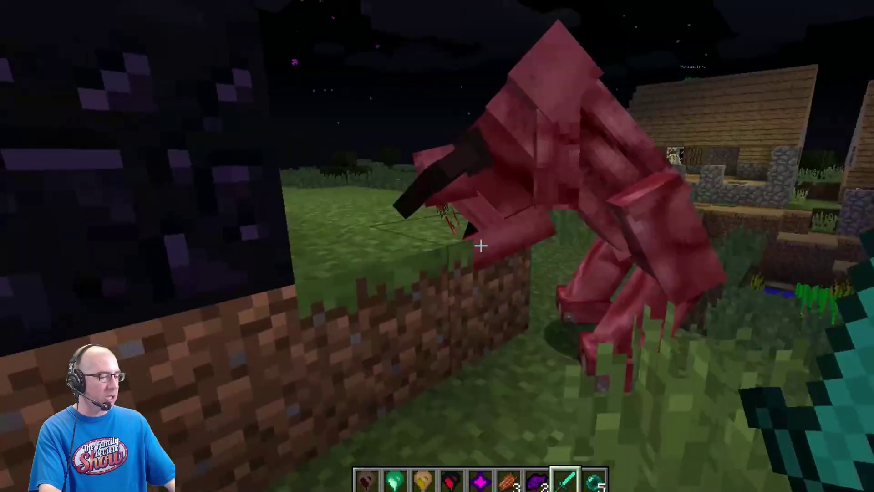
click(480, 246)
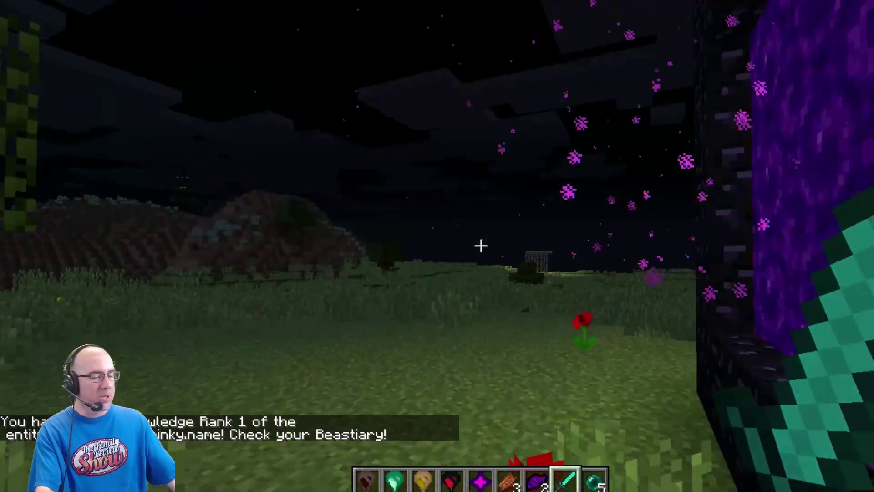